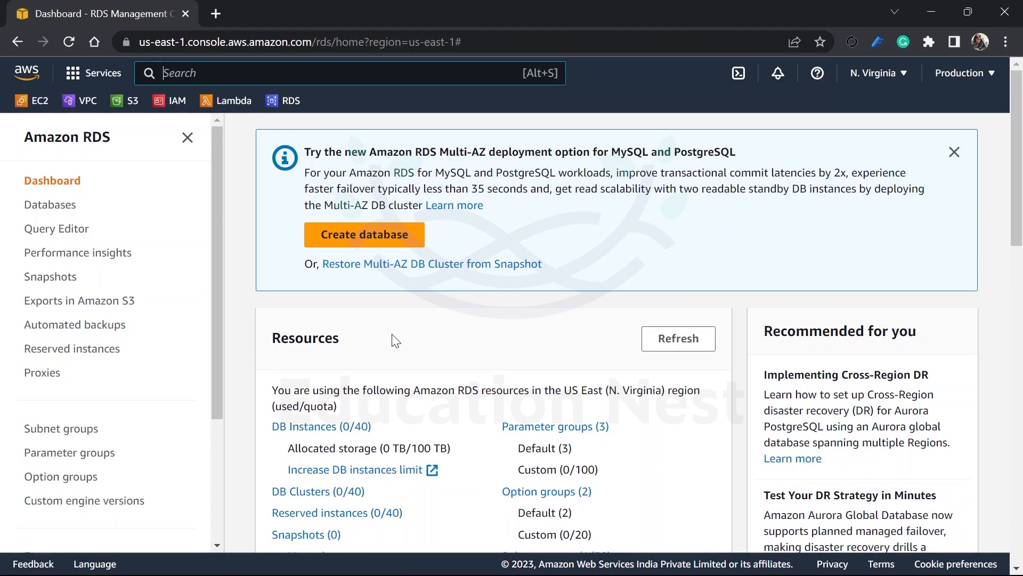
# Step: Look through the RDS resources on the dashboard and start creating a new database
pyautogui.scroll(-1, 393, 340)
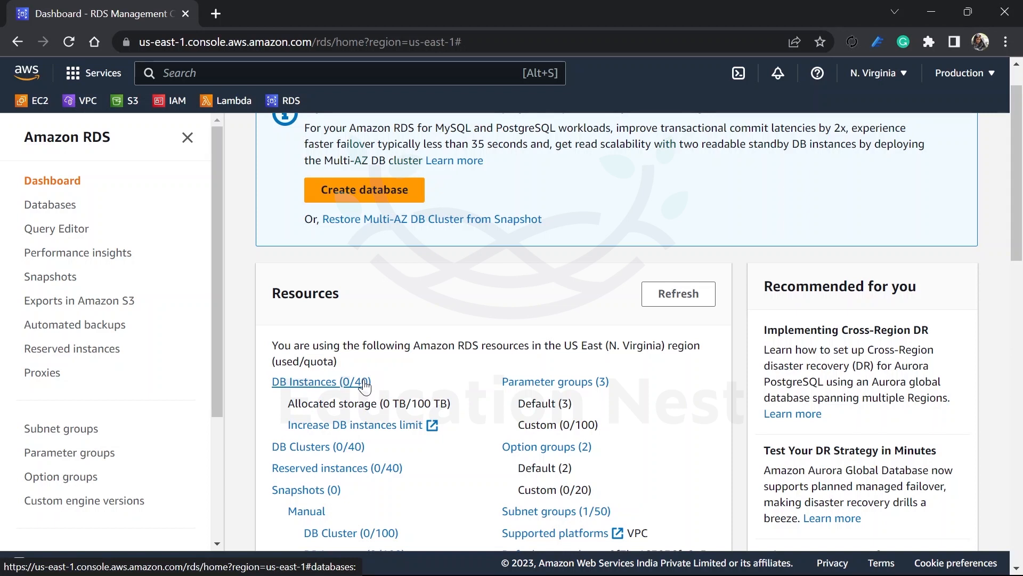
pyautogui.scroll(-1, 364, 385)
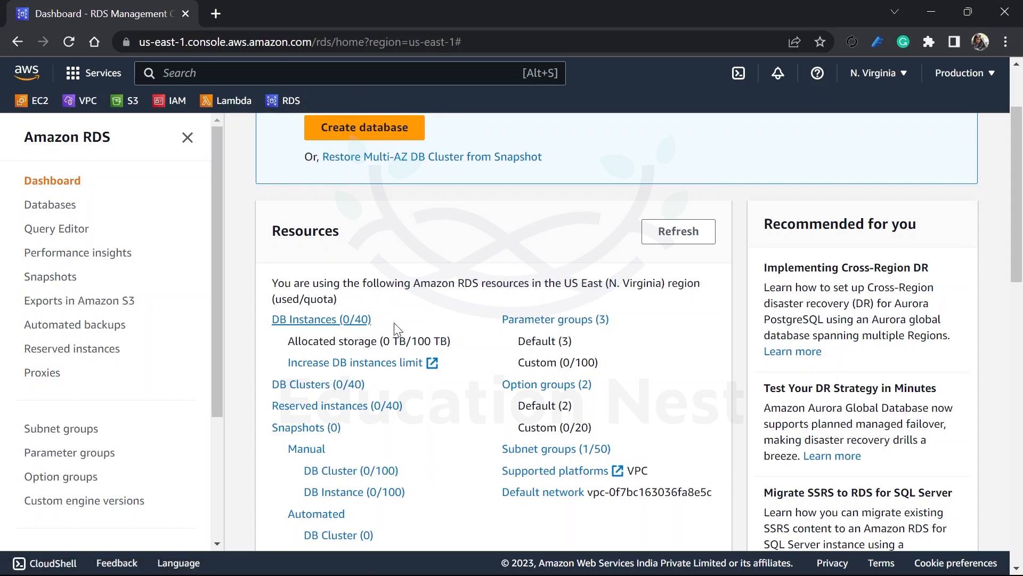
pyautogui.moveTo(418, 341); pyautogui.dragTo(441, 341)
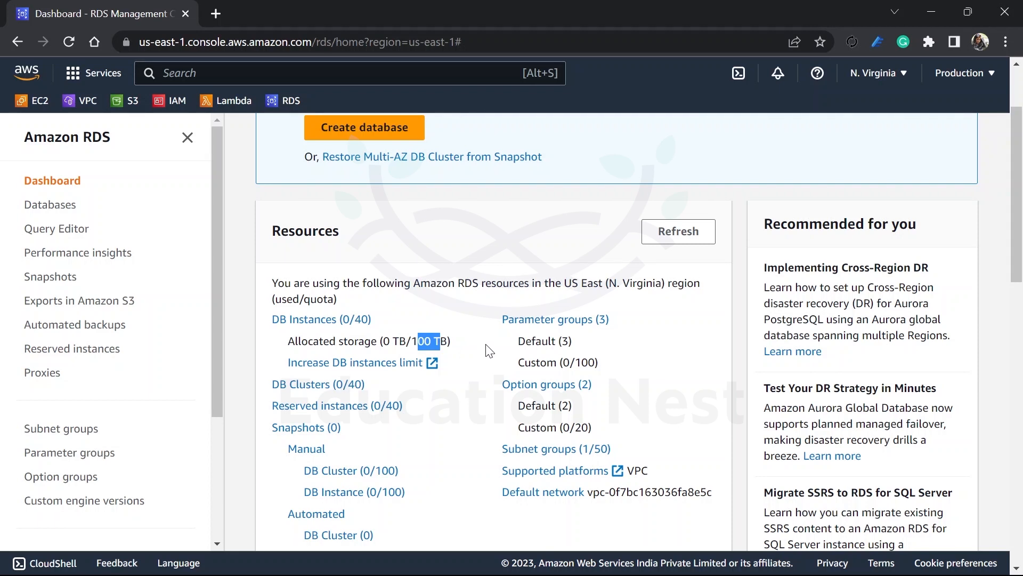
pyautogui.scroll(-3, 486, 350)
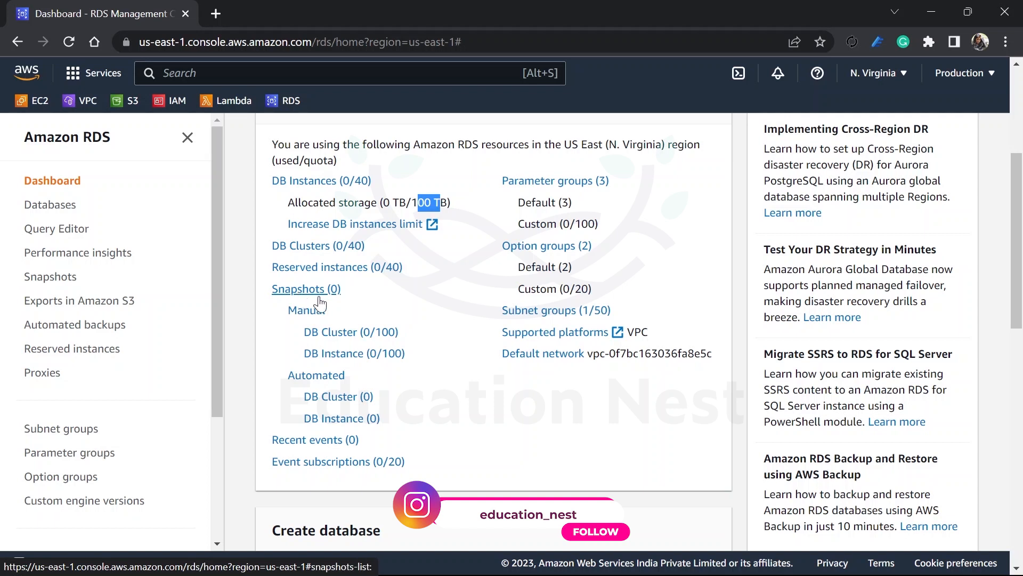
pyautogui.scroll(-6, 439, 329)
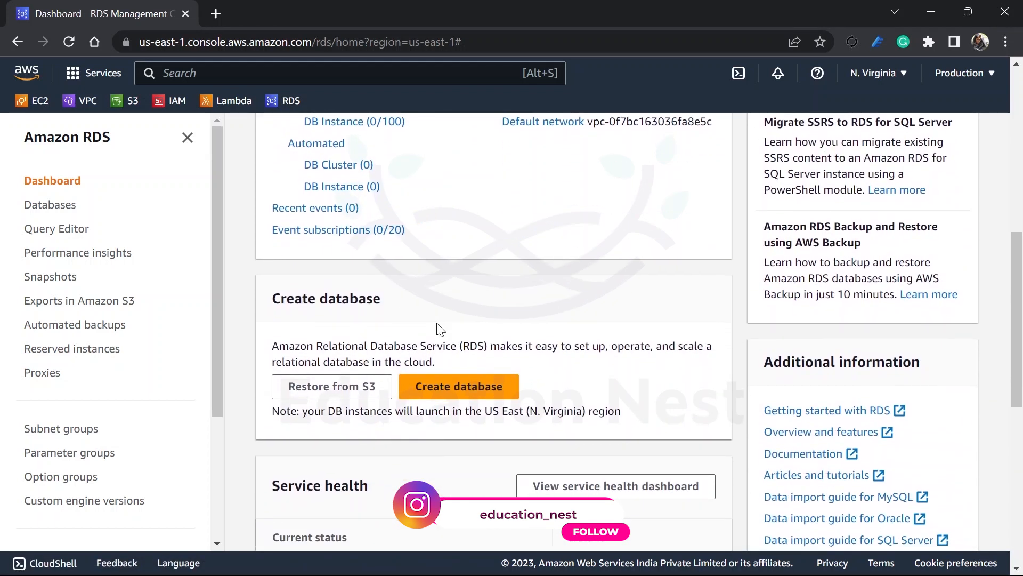
pyautogui.scroll(-1, 438, 326)
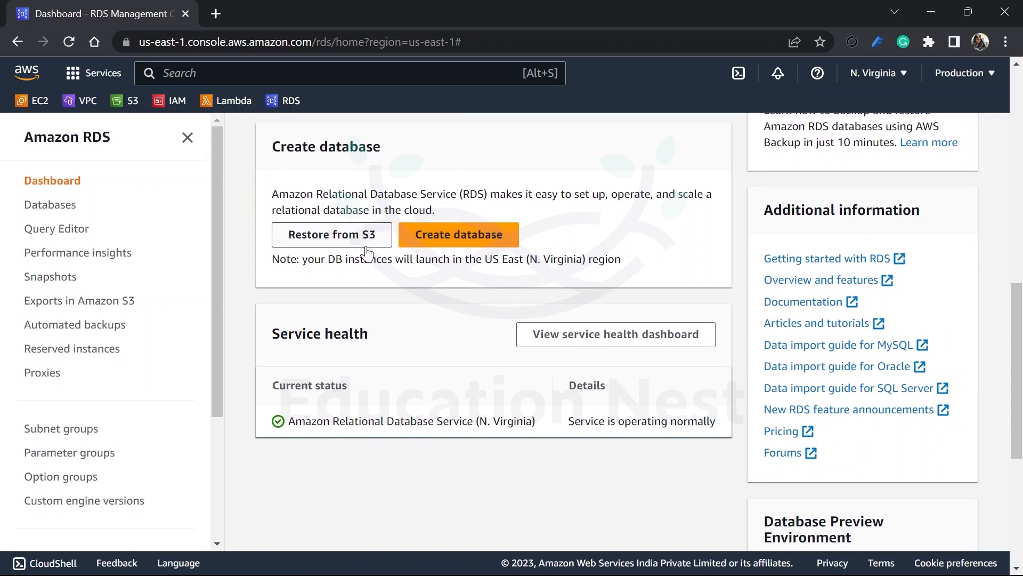
pyautogui.click(465, 237)
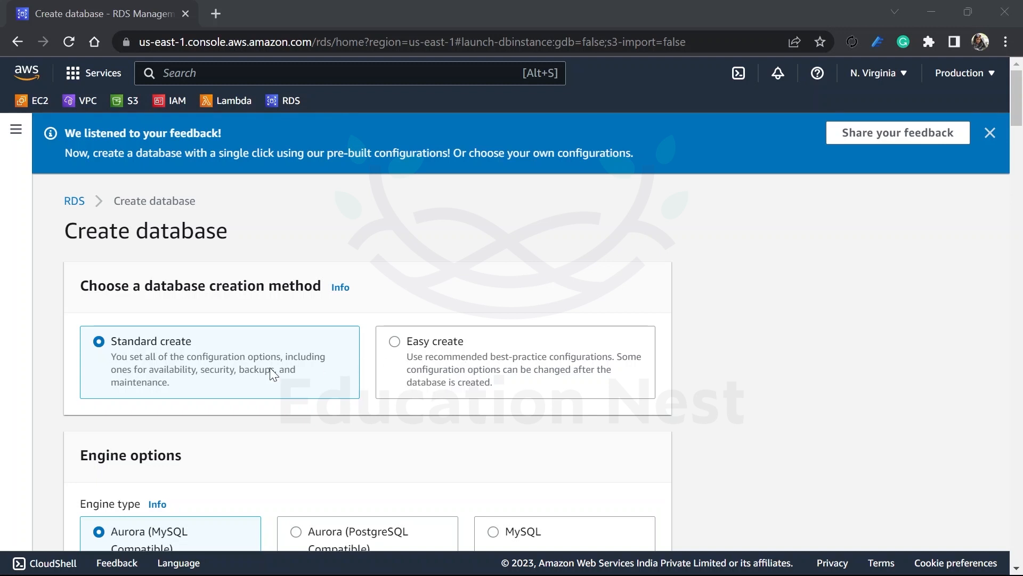
# Step: Choose MySQL as the engine type for the new database, leaving Standard create as the creation method
pyautogui.scroll(-5, 269, 367)
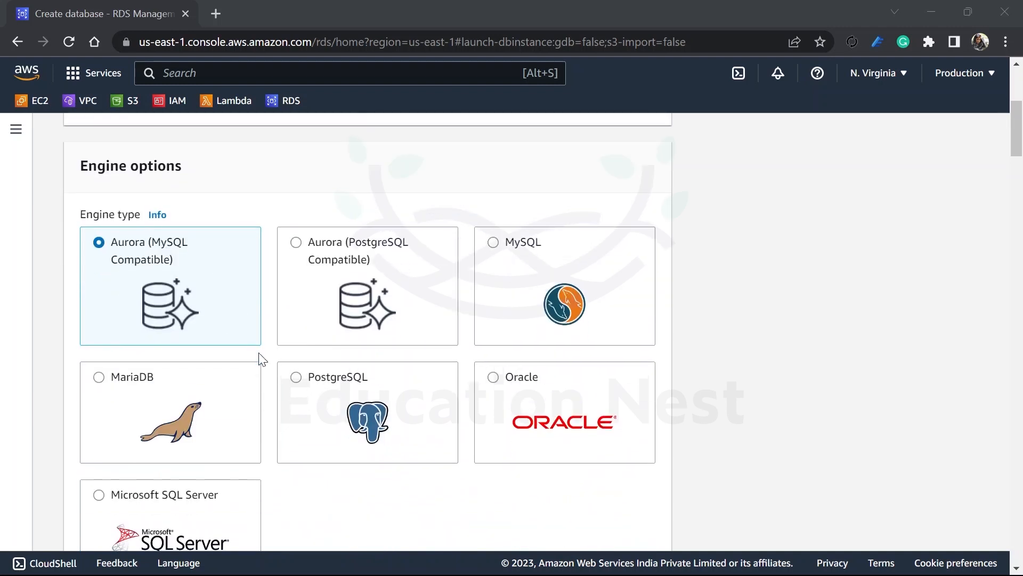
pyautogui.scroll(-1, 267, 373)
pyautogui.scroll(-1, 269, 395)
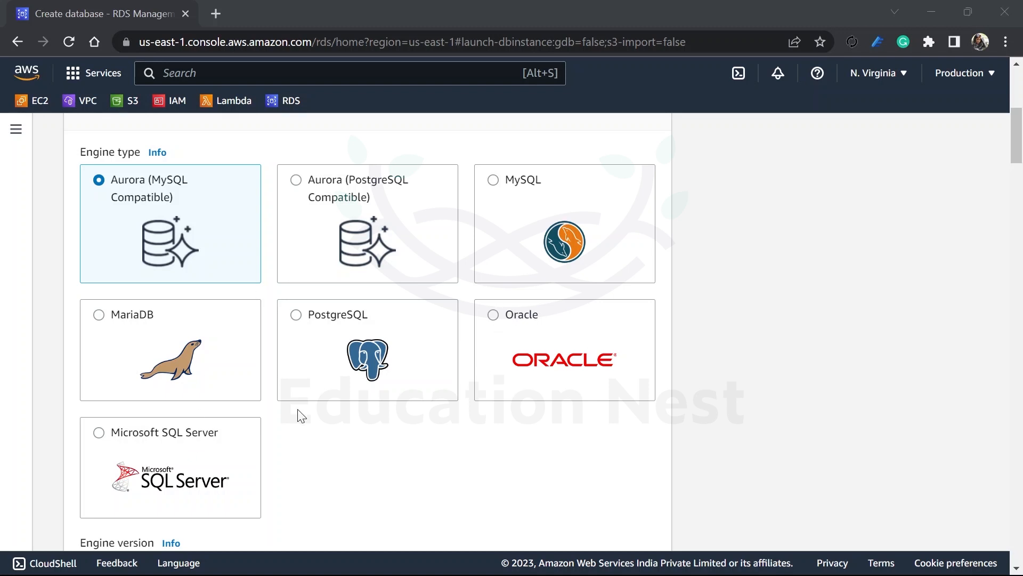
pyautogui.click(479, 258)
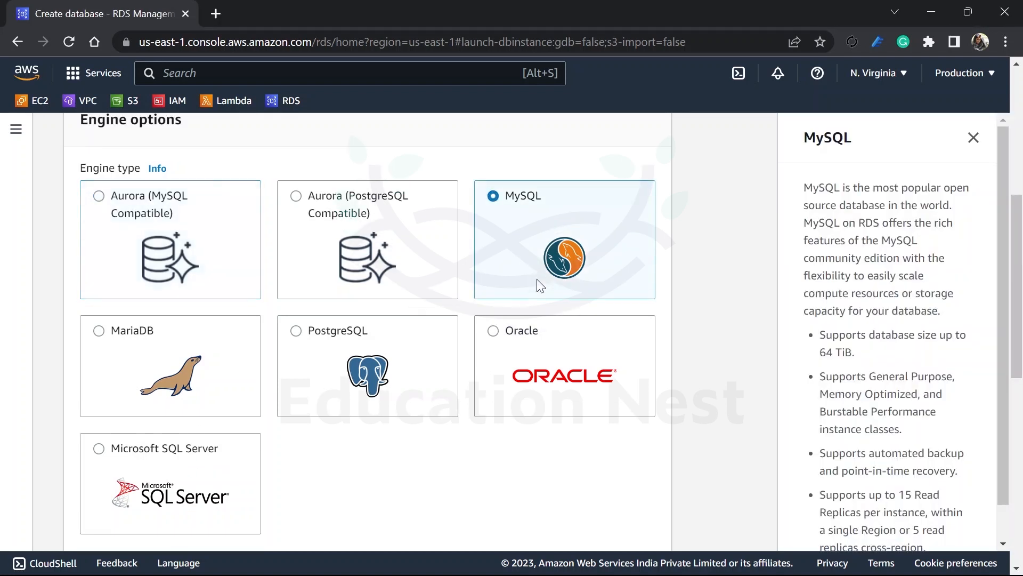
# Step: Review the MySQL details and the available engine versions, keeping MySQL 8.0.32 as the engine version
pyautogui.scroll(-5, 391, 391)
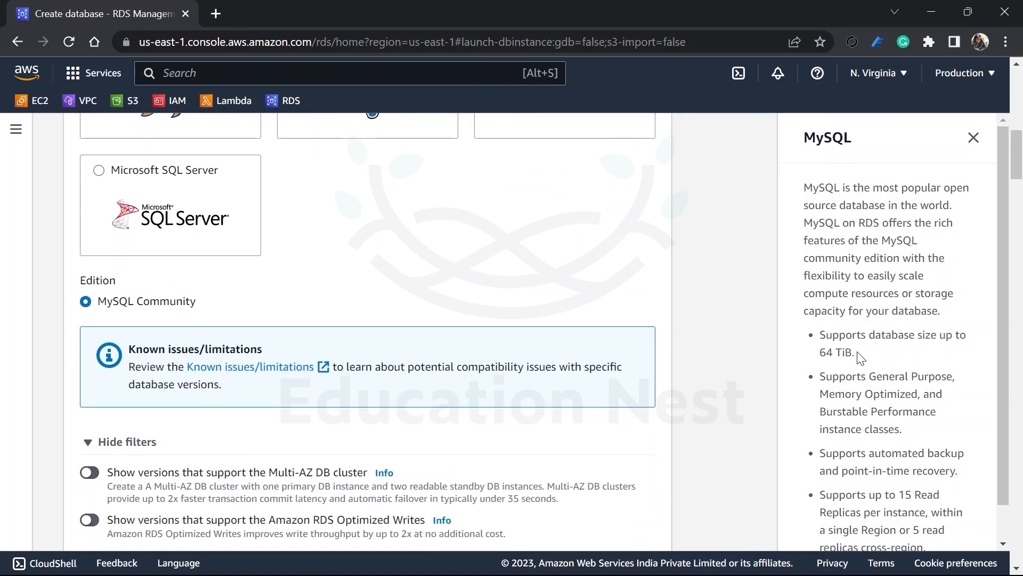
pyautogui.scroll(-2, 897, 393)
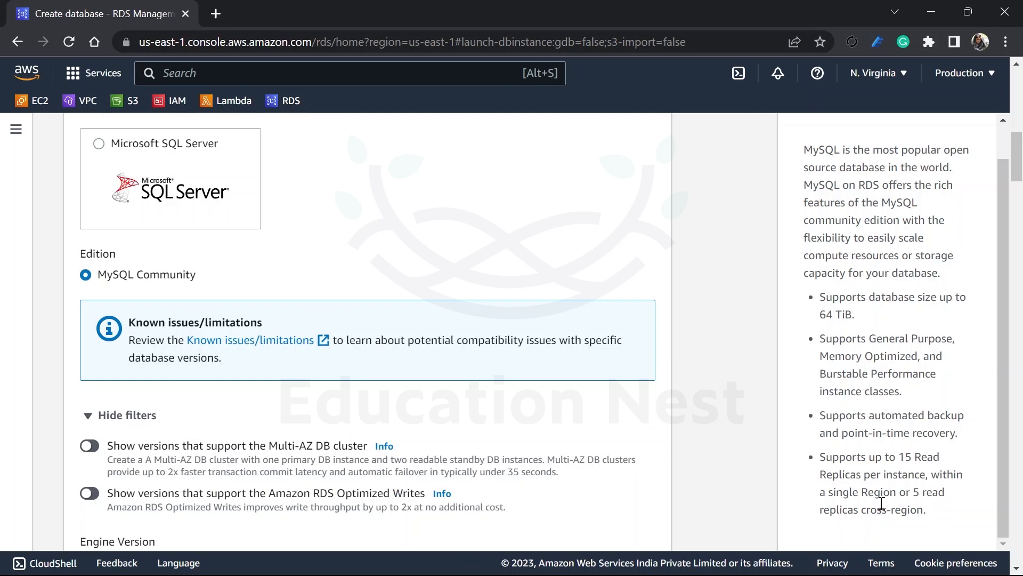
pyautogui.scroll(-1, 358, 383)
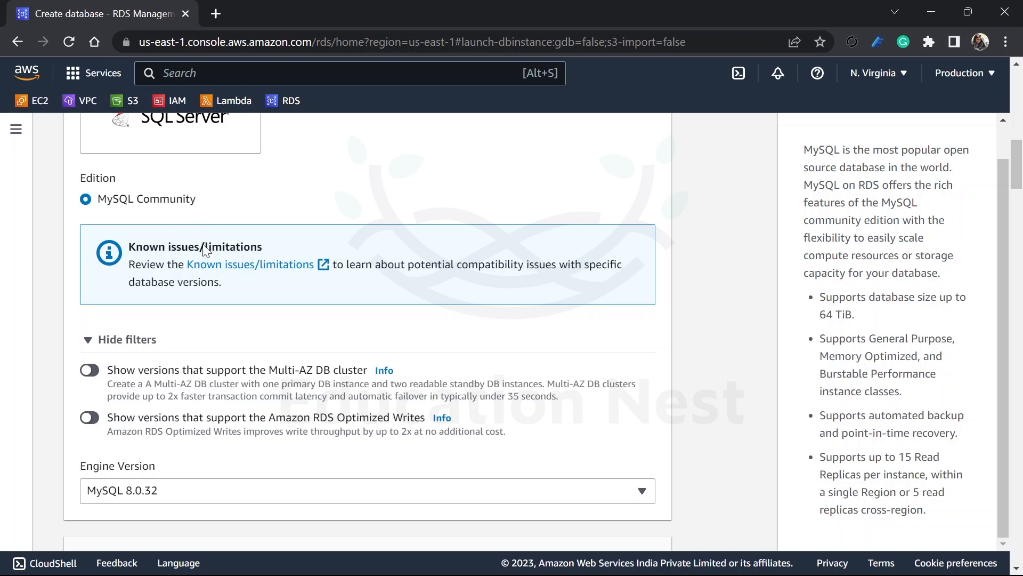
pyautogui.scroll(-1, 256, 337)
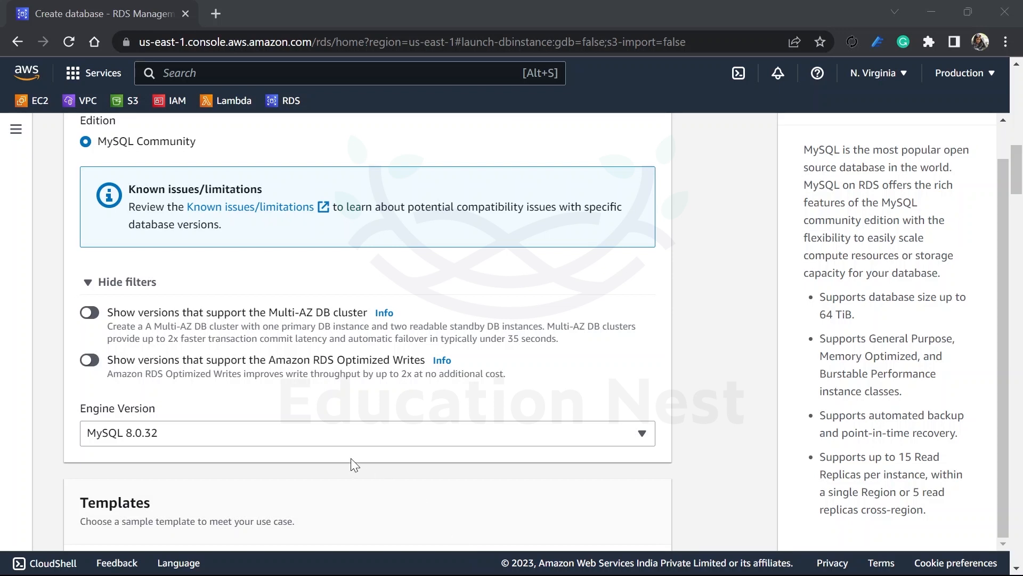
pyautogui.scroll(-1, 352, 464)
pyautogui.click(327, 362)
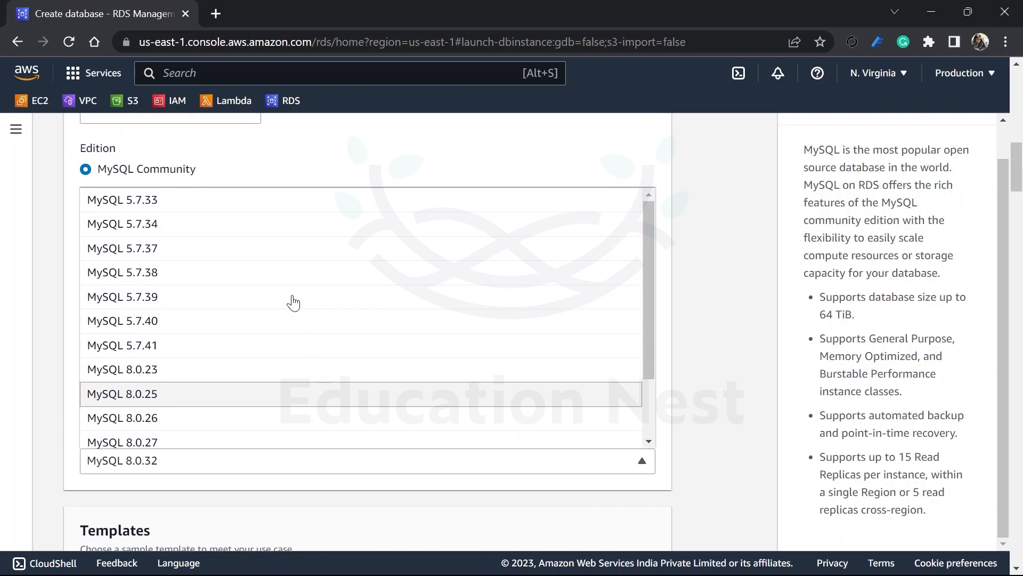
pyautogui.scroll(2, 293, 303)
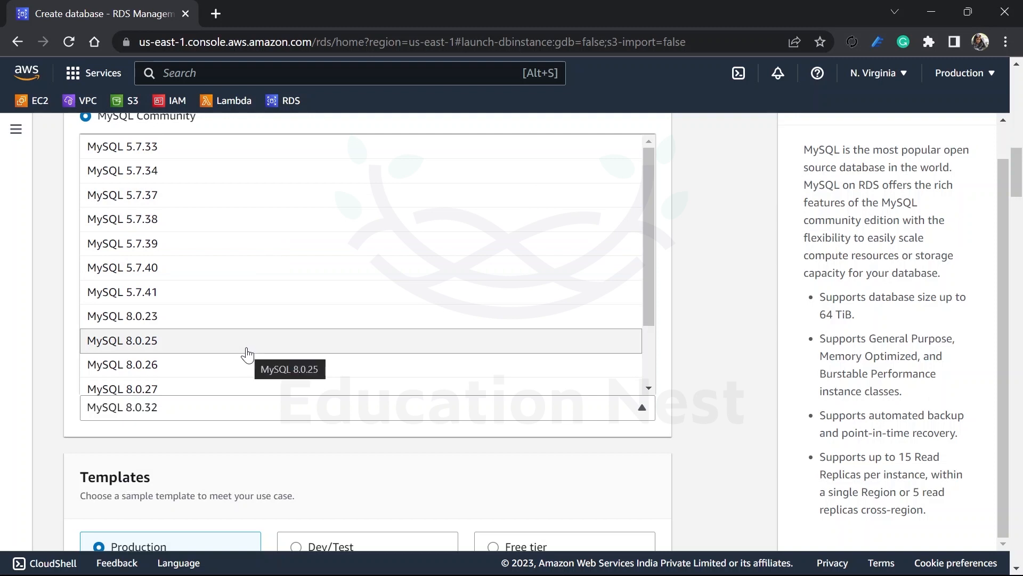
pyautogui.scroll(-2, 247, 355)
pyautogui.scroll(2, 247, 354)
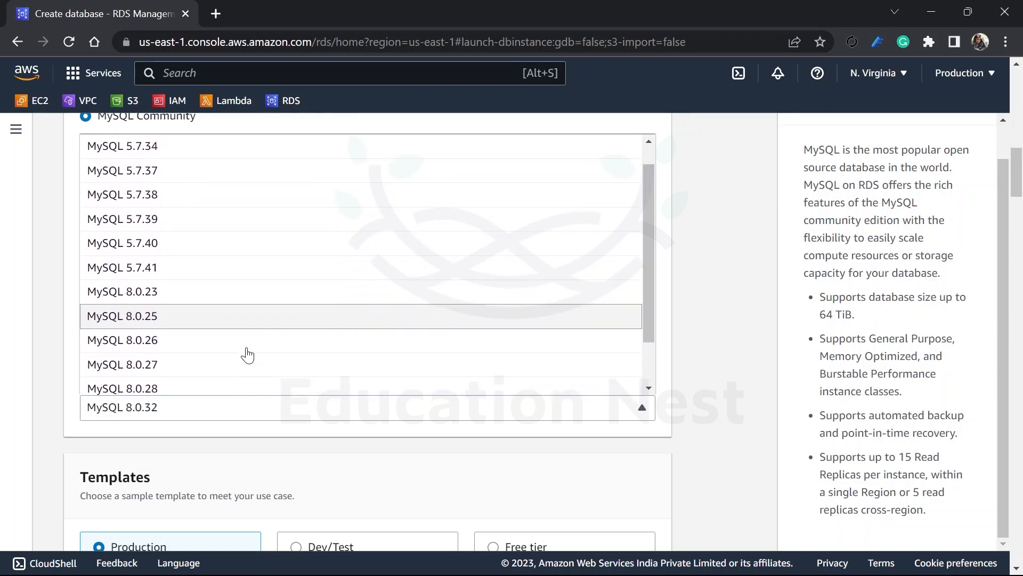
pyautogui.scroll(-2, 247, 354)
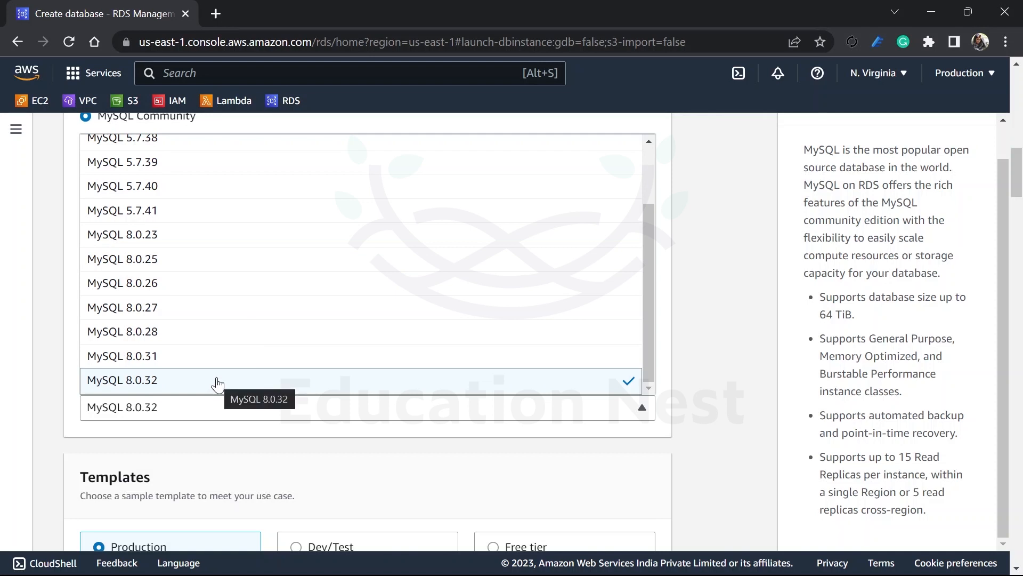
pyautogui.click(308, 438)
# Step: Choose the Free tier template and review the deployment options under Availability and durability
pyautogui.scroll(-1, 307, 439)
pyautogui.scroll(-5, 308, 438)
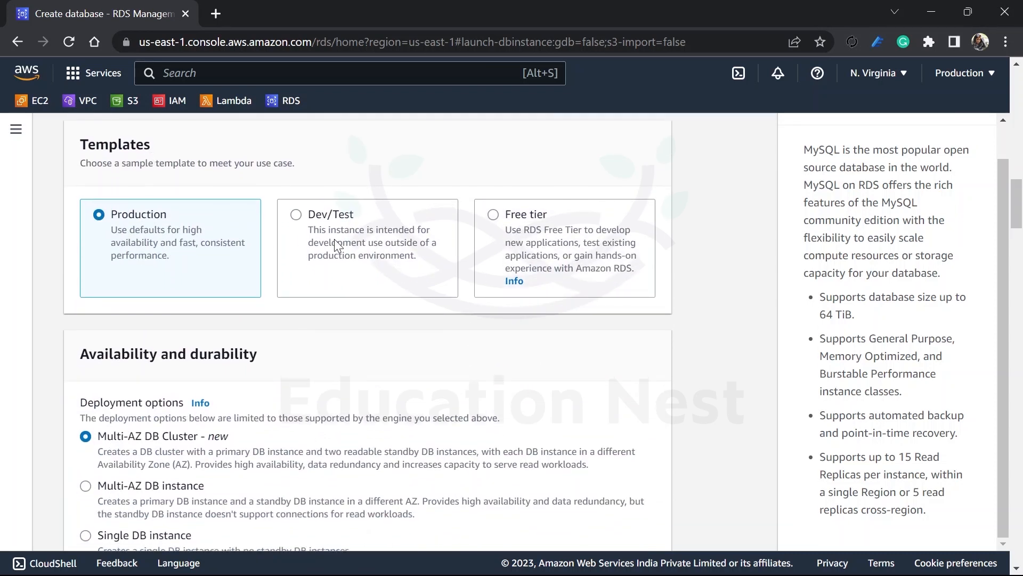
pyautogui.click(552, 243)
pyautogui.scroll(-1, 351, 292)
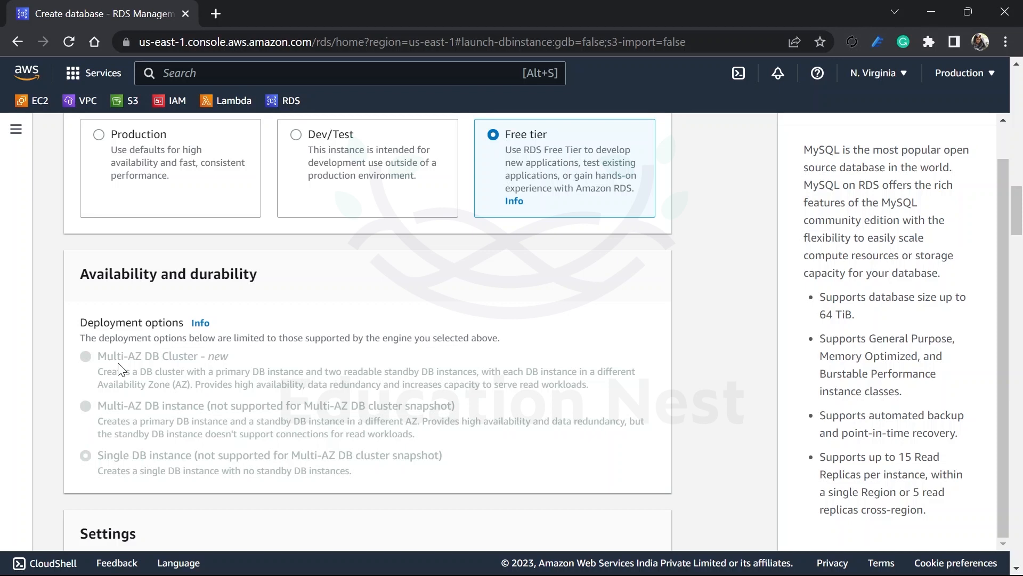
# Step: Try managing the master credentials in AWS Secrets Manager, and turn the option off again
pyautogui.scroll(-7, 120, 367)
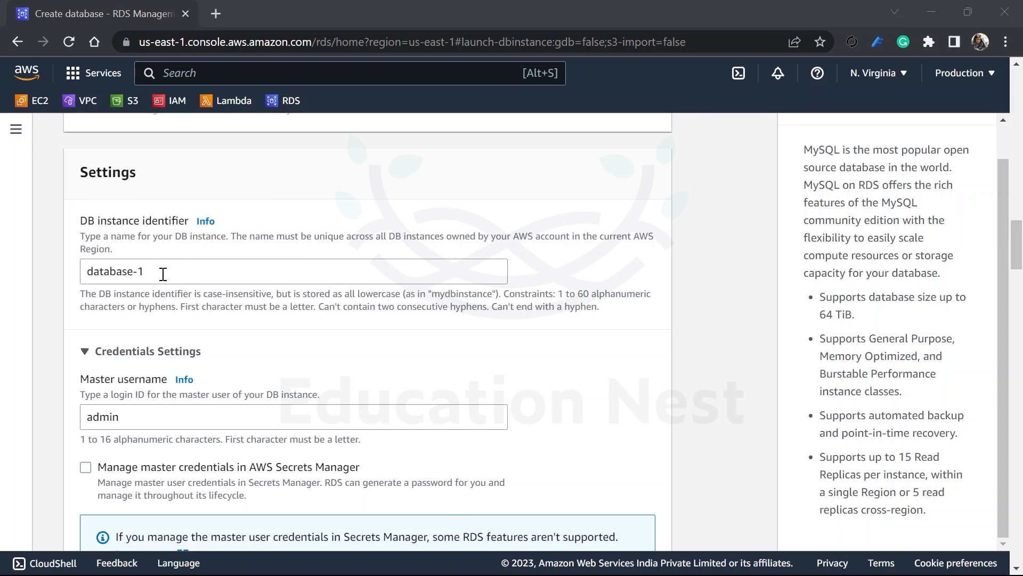
pyautogui.scroll(-1, 163, 274)
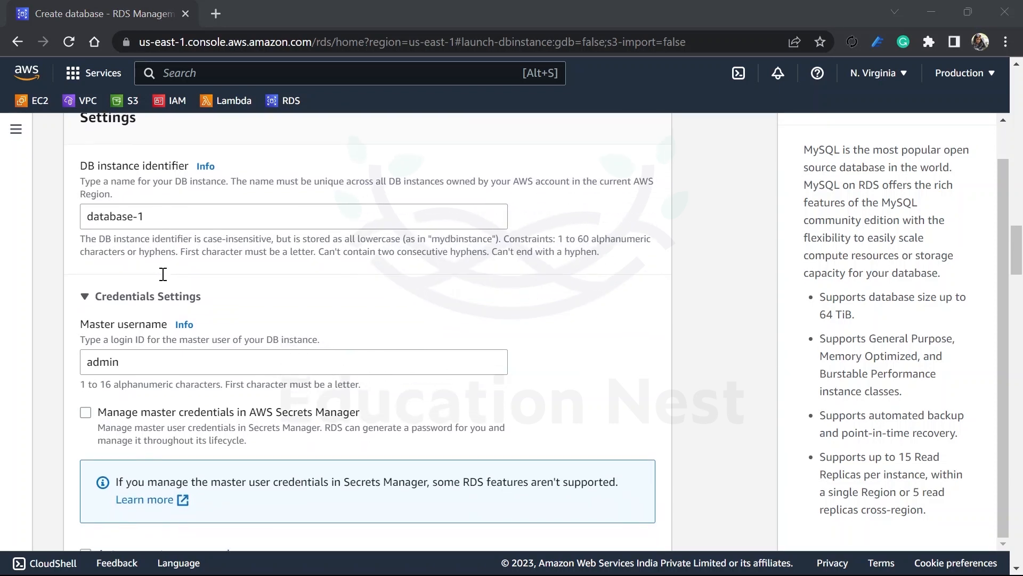
pyautogui.scroll(-1, 163, 274)
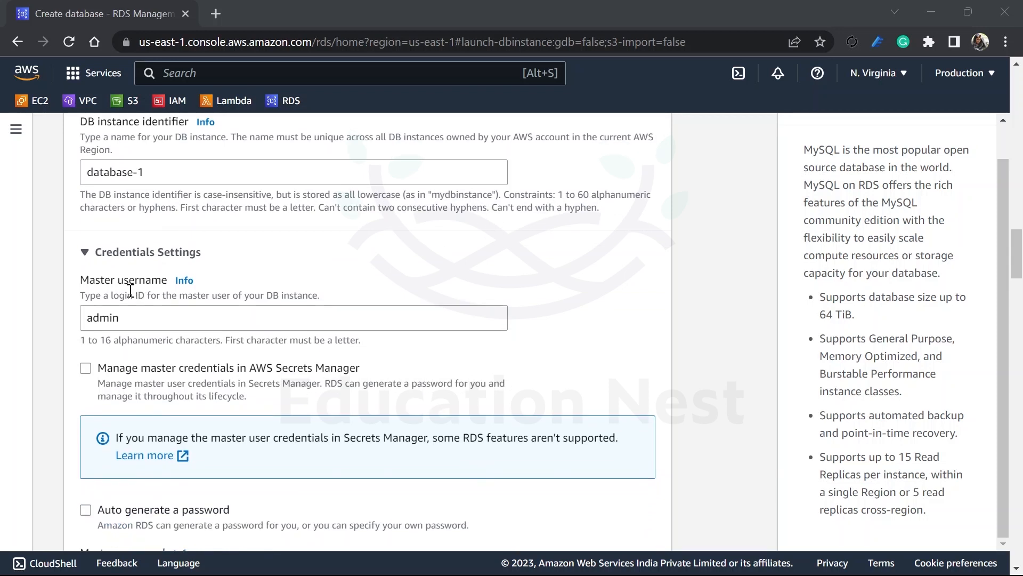
pyautogui.click(137, 368)
pyautogui.scroll(-3, 130, 366)
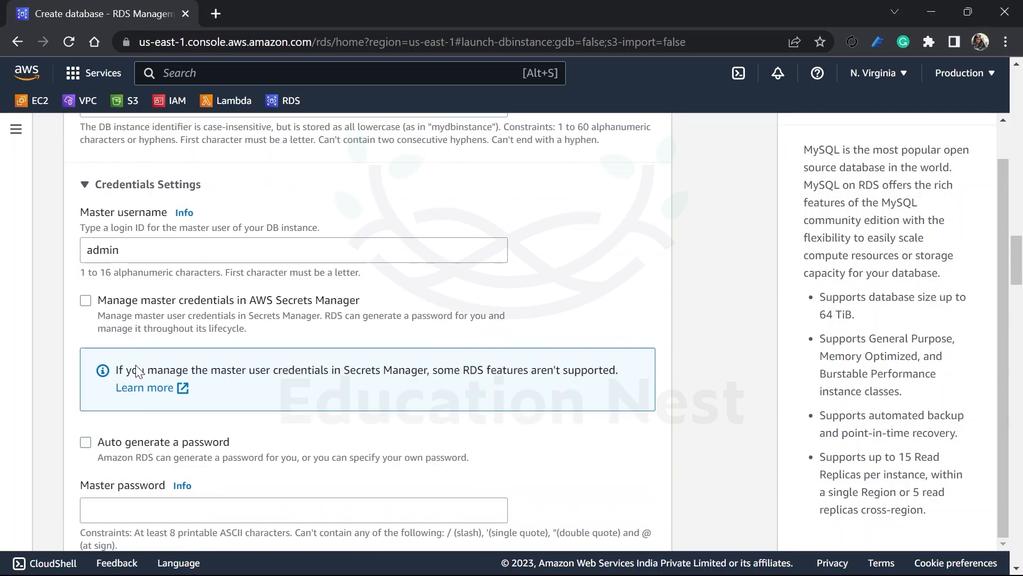
pyautogui.scroll(1, 180, 290)
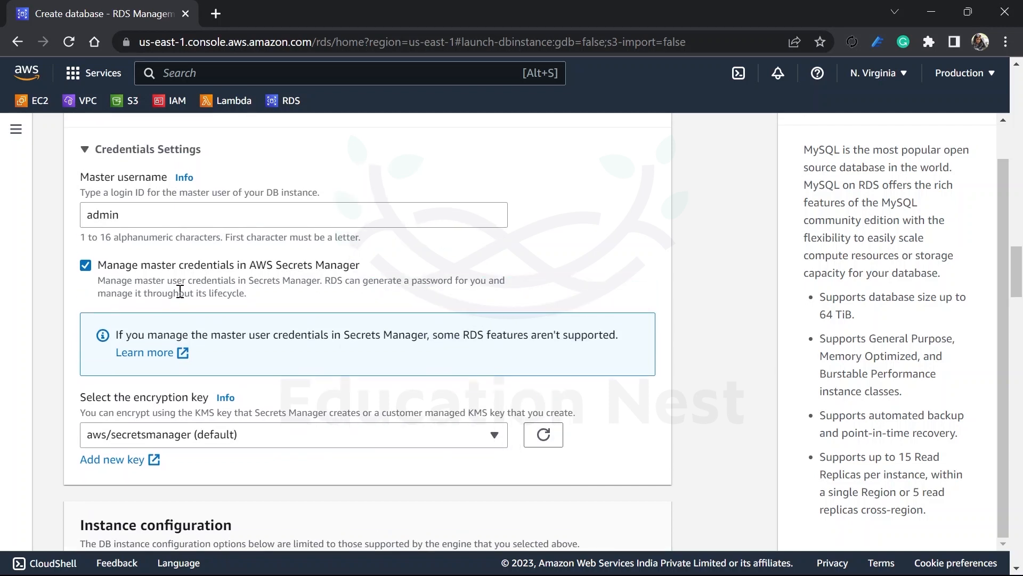
pyautogui.click(296, 272)
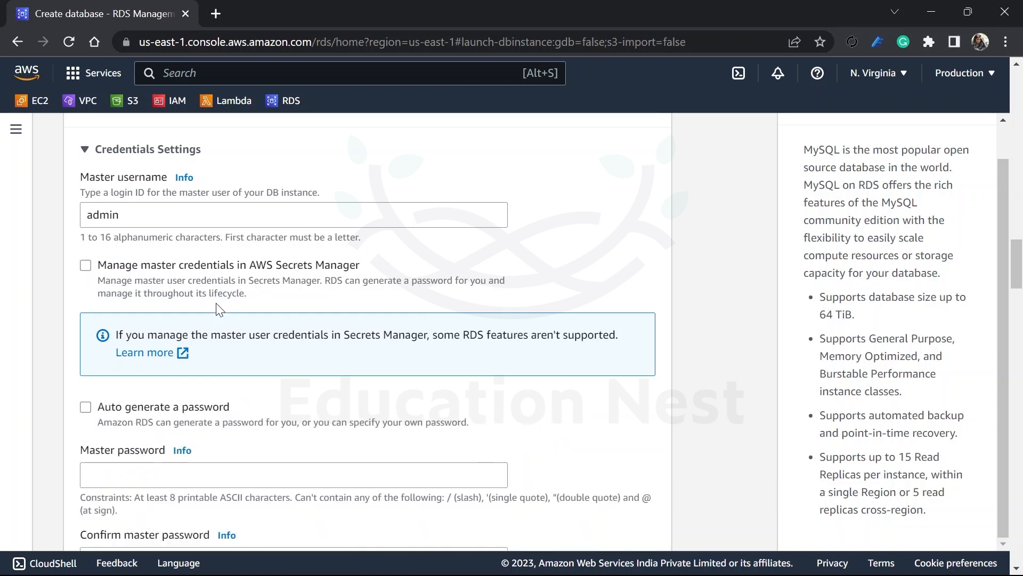
# Step: Open the information about Amazon RDS Optimized Writes in the instance configuration
pyautogui.scroll(-2, 192, 389)
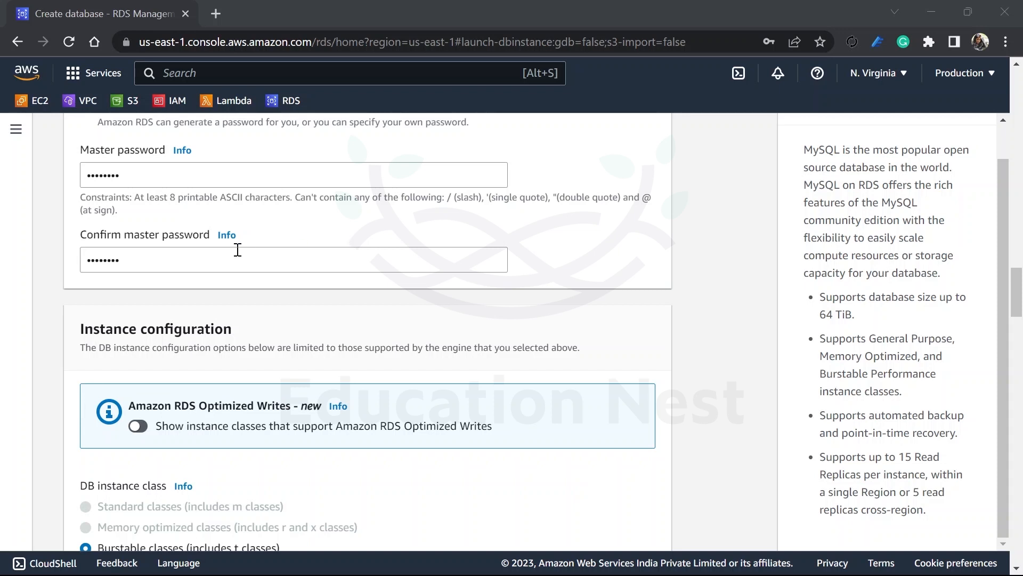
pyautogui.scroll(-1, 265, 363)
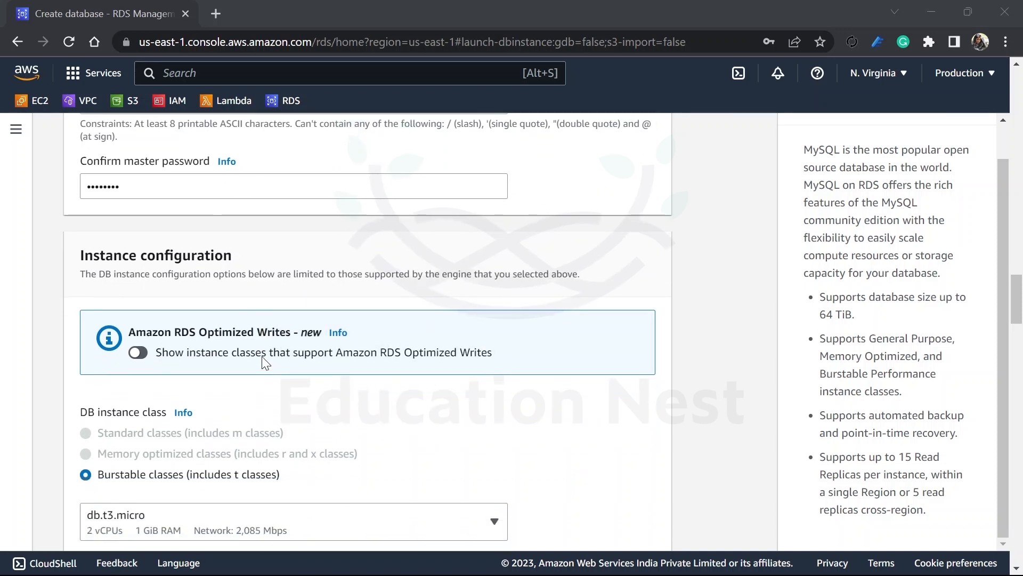
pyautogui.scroll(-2, 265, 363)
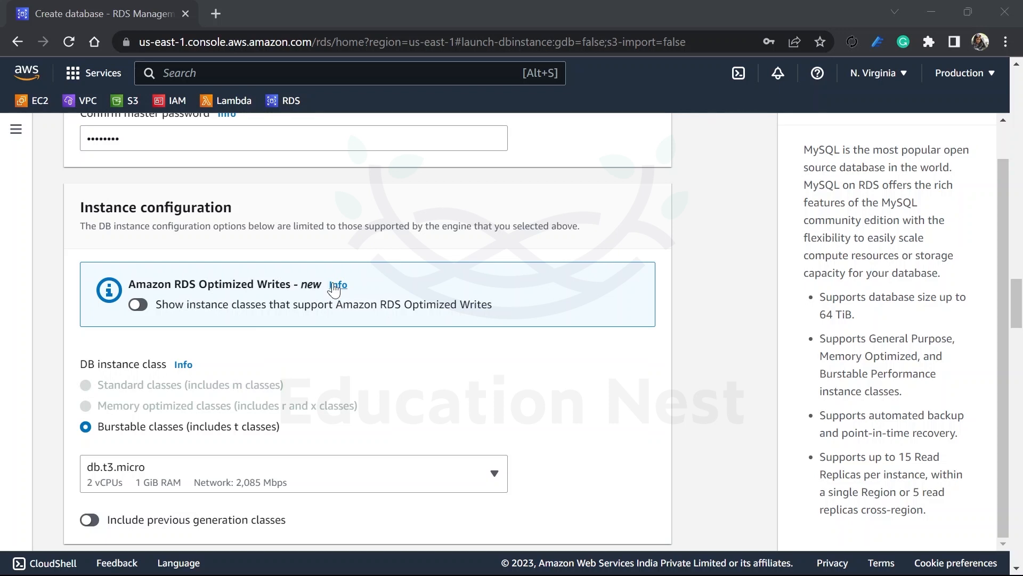
pyautogui.click(335, 287)
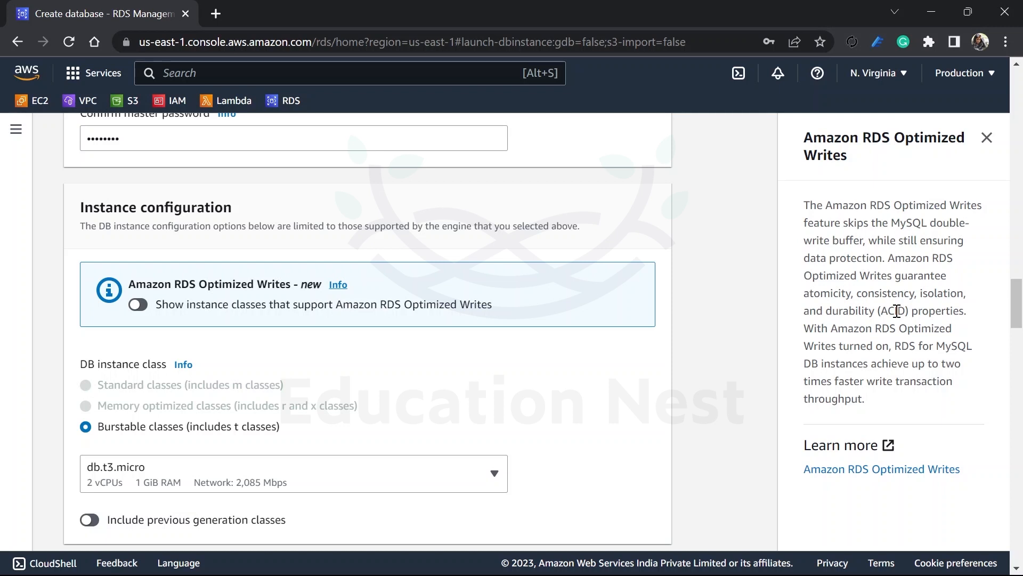
# Step: Select General Purpose SSD (gp2) as the storage type, with 20 GiB of allocated storage
pyautogui.scroll(-1, 418, 388)
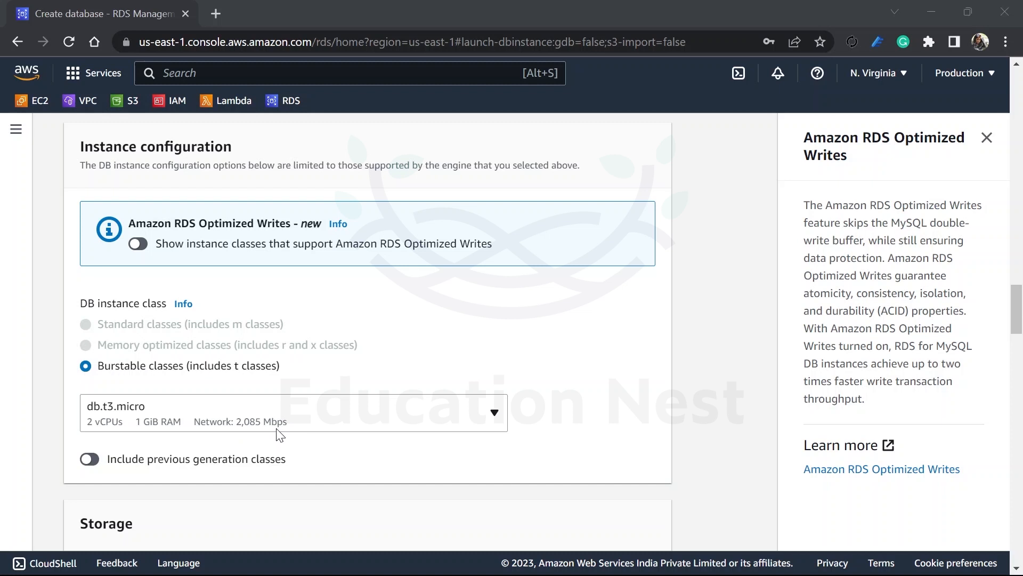
pyautogui.scroll(-5, 276, 429)
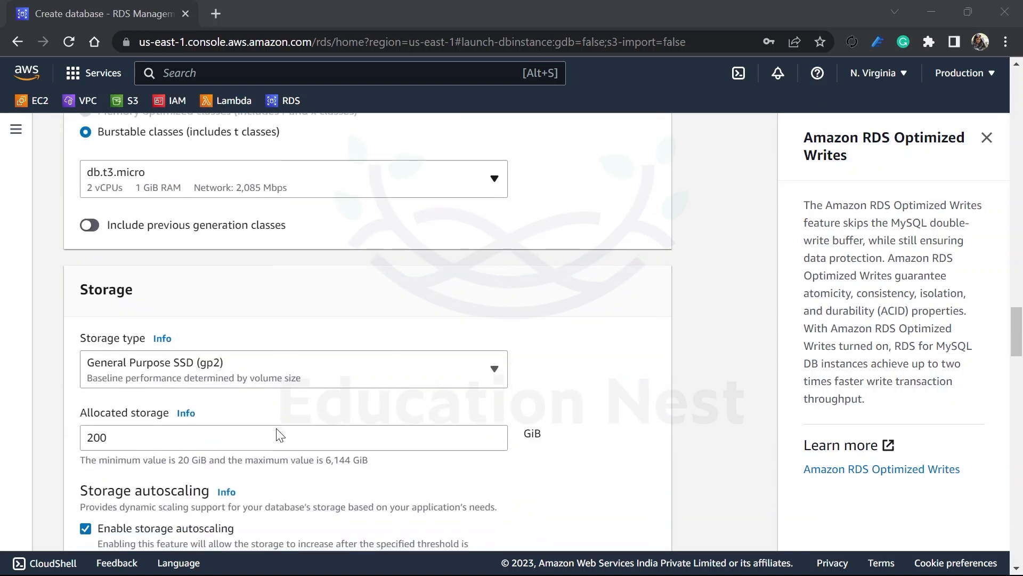
pyautogui.scroll(-1, 276, 428)
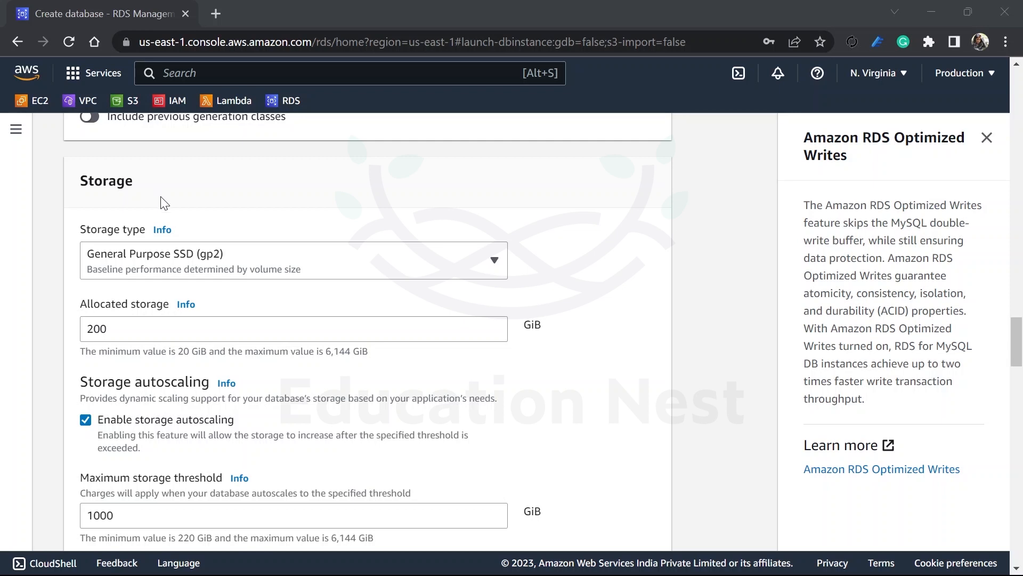
pyautogui.click(183, 258)
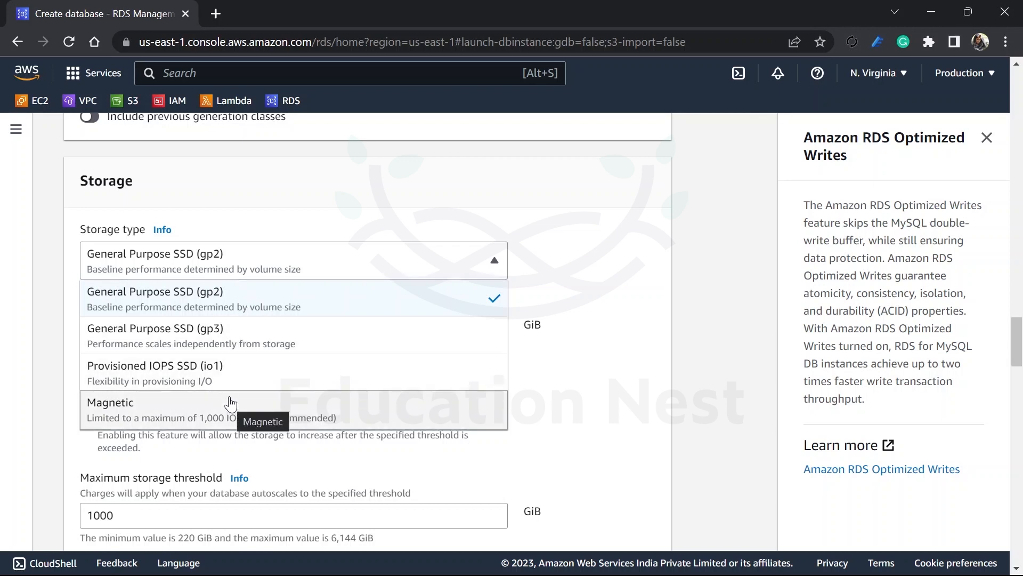
pyautogui.click(245, 309)
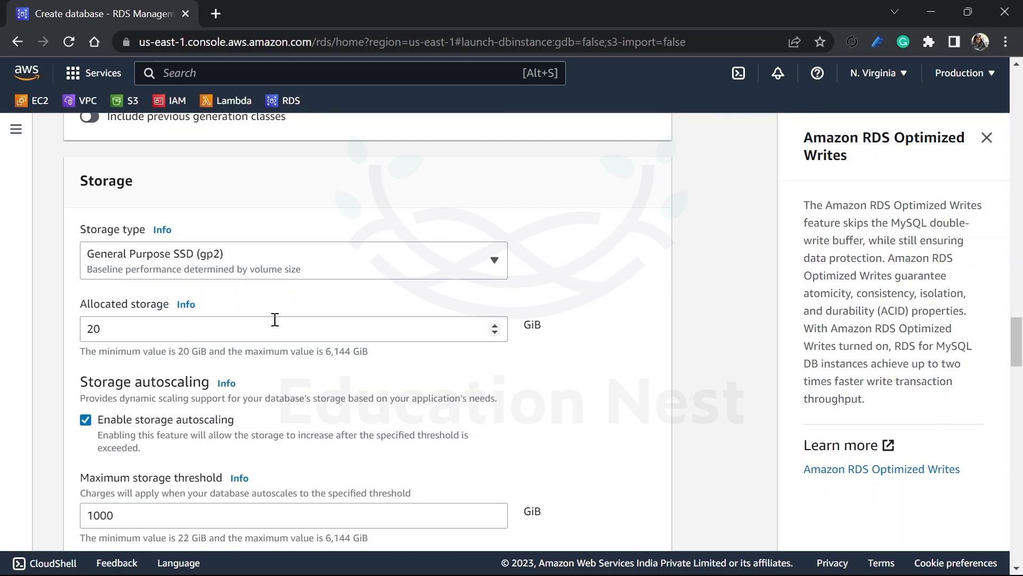
# Step: Review the allocated storage, storage autoscaling and maximum storage threshold settings
pyautogui.scroll(-1, 275, 321)
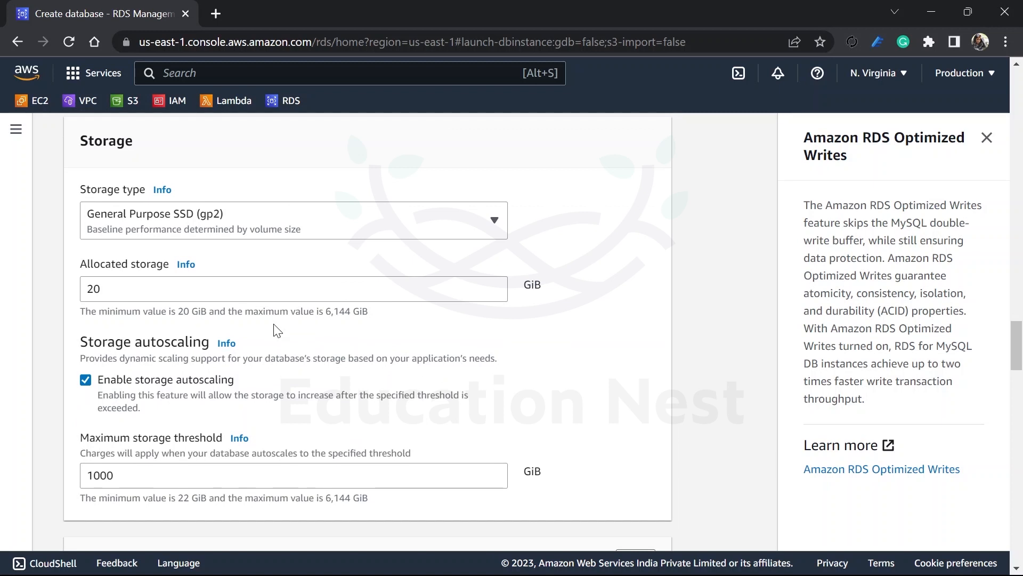
pyautogui.scroll(-3, 225, 279)
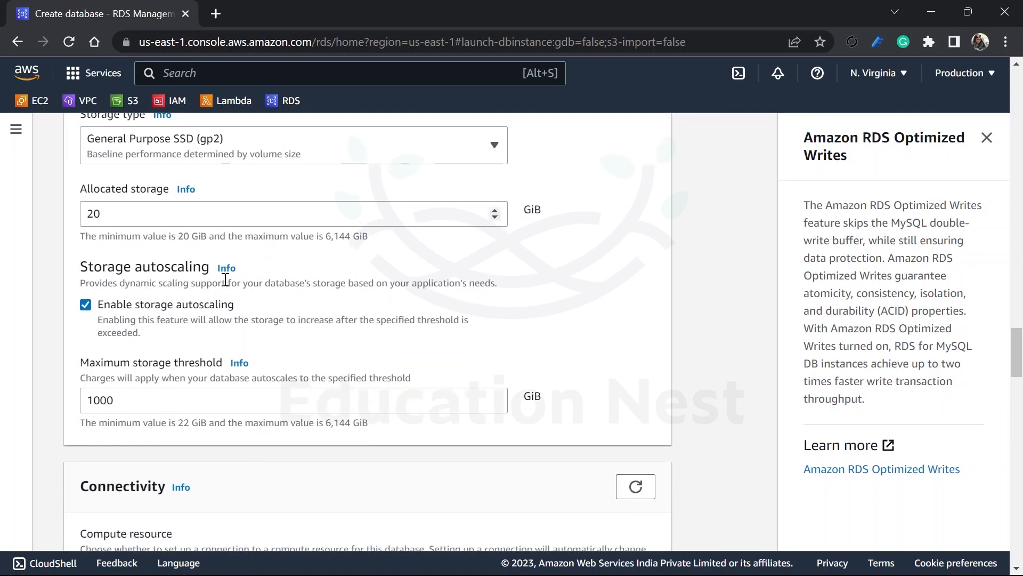
pyautogui.moveTo(130, 174); pyautogui.dragTo(45, 189)
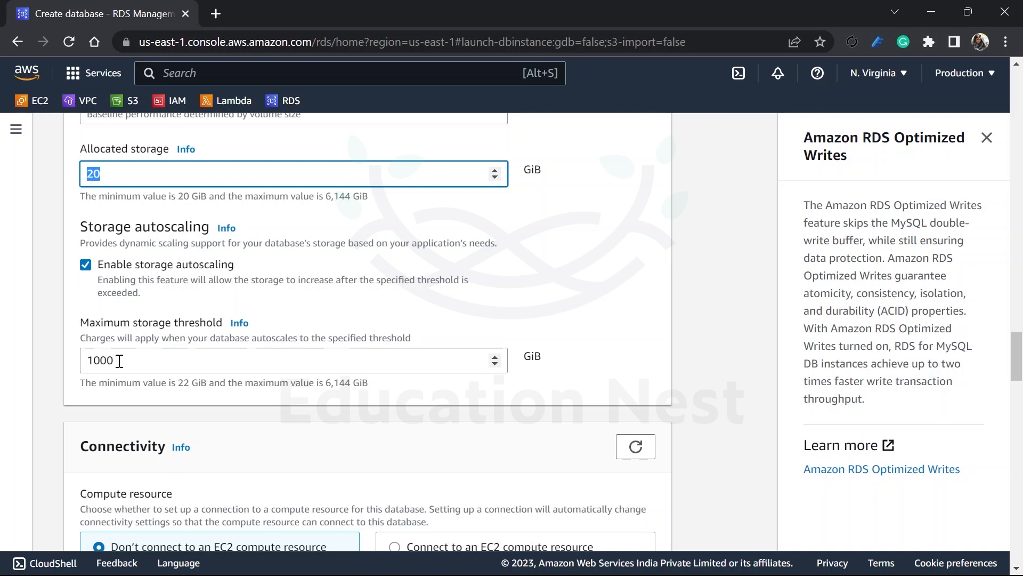
# Step: Select the Default VPC as the virtual private cloud for the DB instance
pyautogui.scroll(-5, 119, 360)
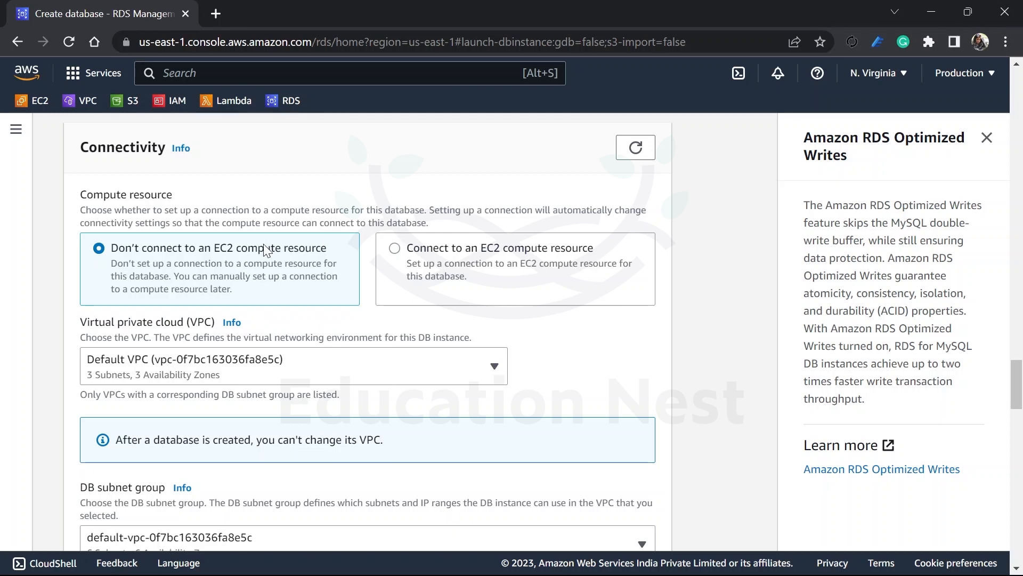
pyautogui.scroll(-2, 285, 297)
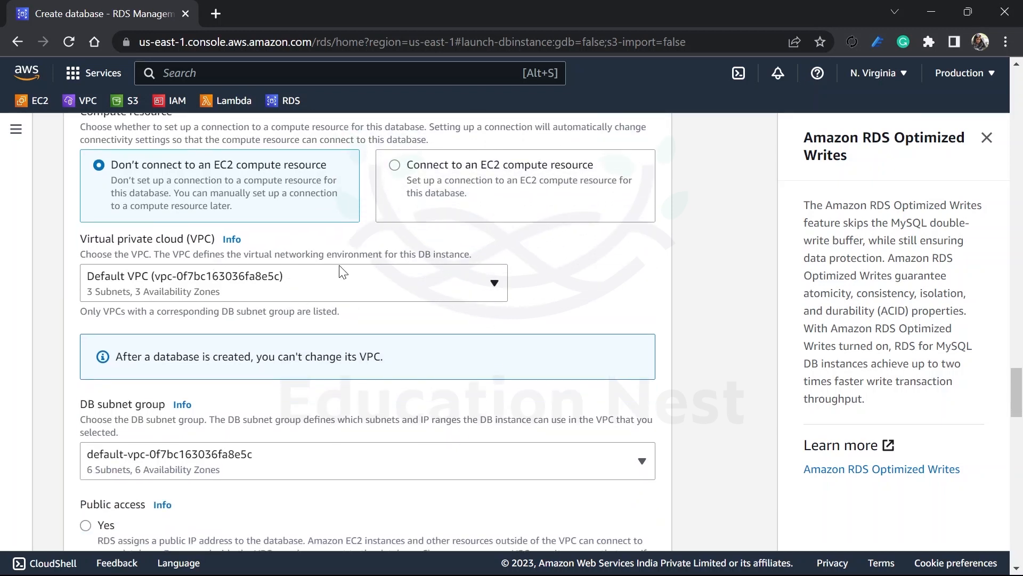
pyautogui.click(281, 286)
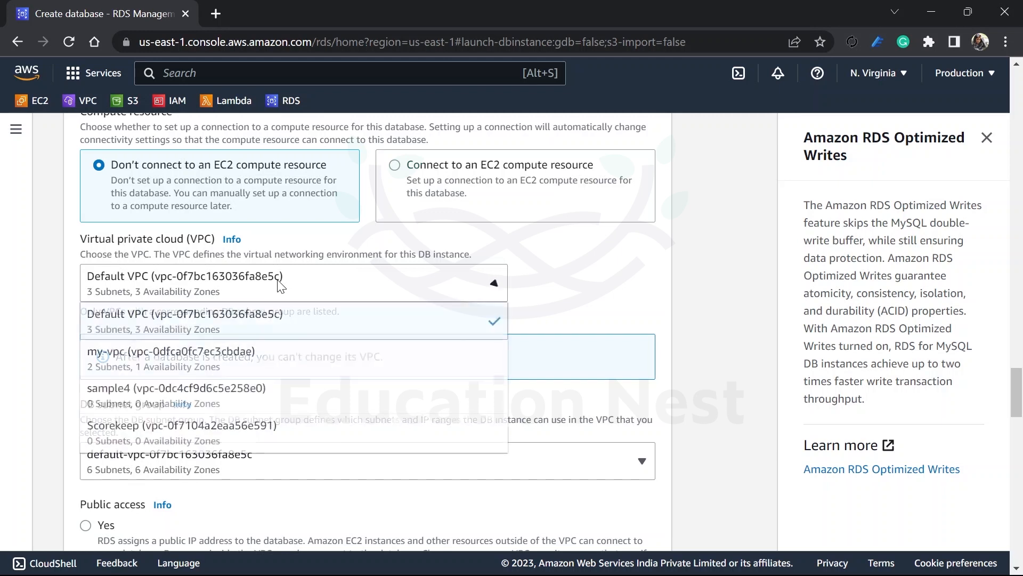
pyautogui.click(274, 313)
# Step: Replace the default VPC security group with the existing PrivateSG group
pyautogui.scroll(-2, 274, 313)
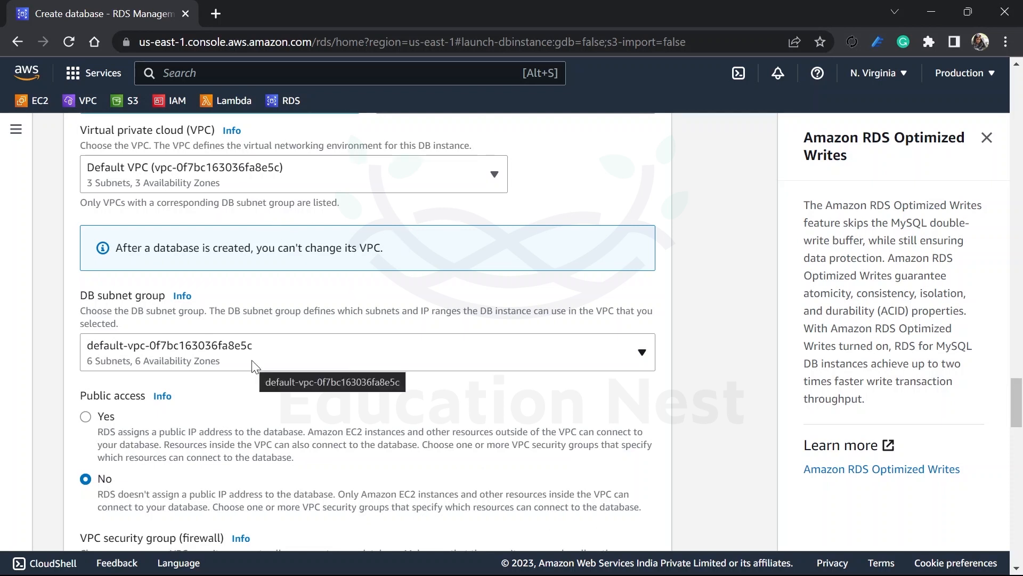
pyautogui.scroll(-3, 253, 362)
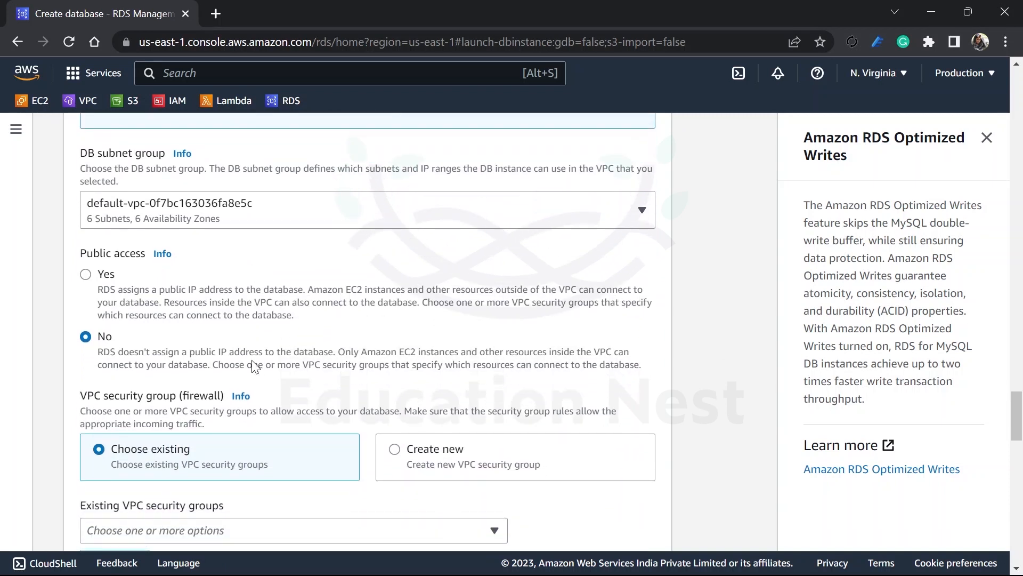
pyautogui.scroll(-1, 255, 367)
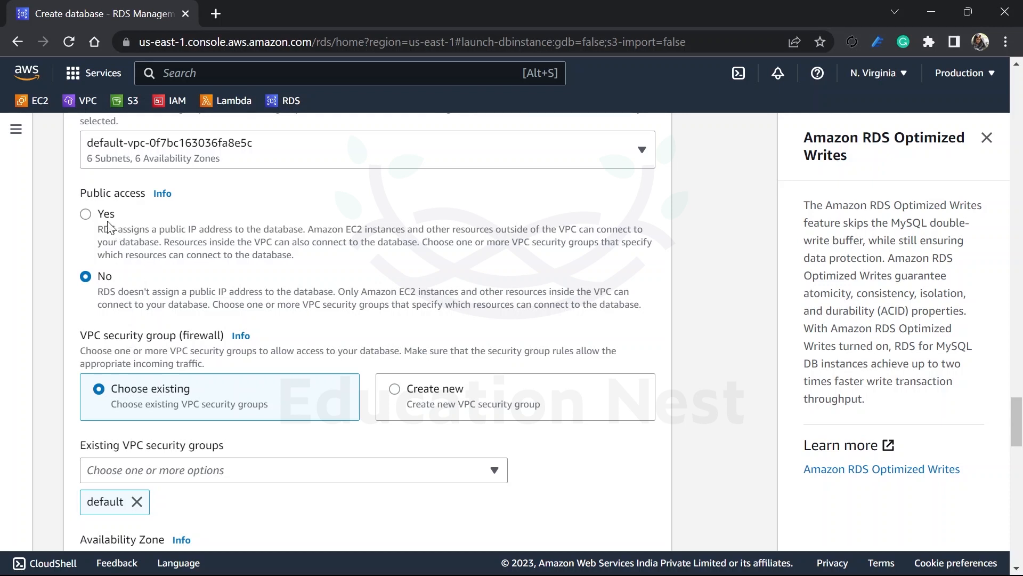
pyautogui.scroll(-2, 112, 227)
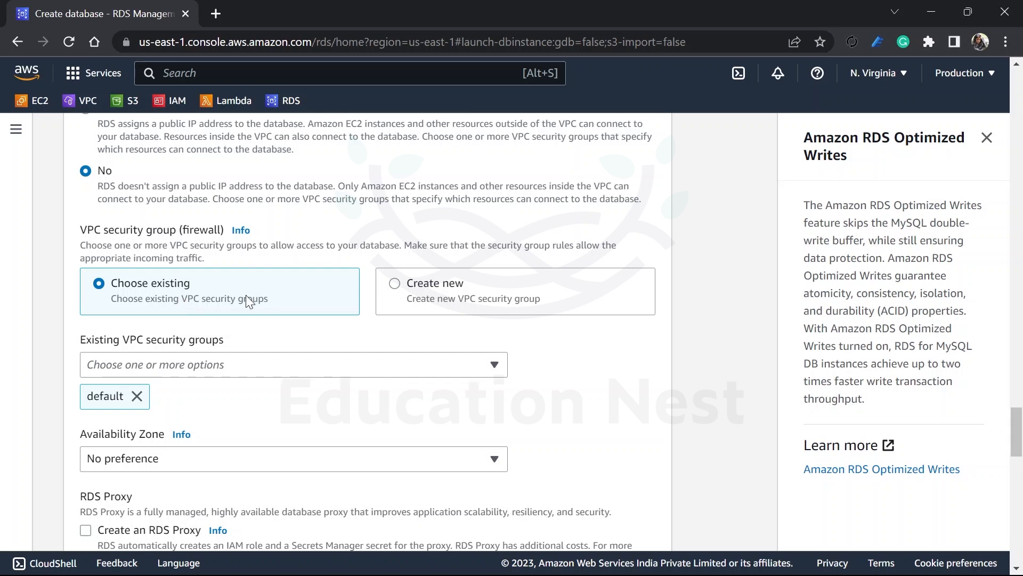
pyautogui.click(282, 372)
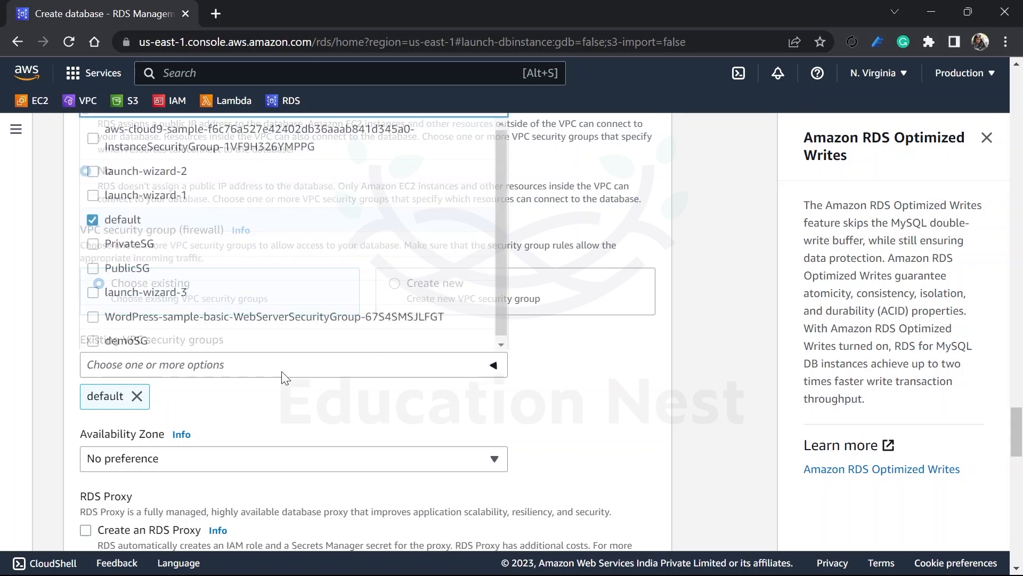
pyautogui.click(92, 239)
pyautogui.click(176, 220)
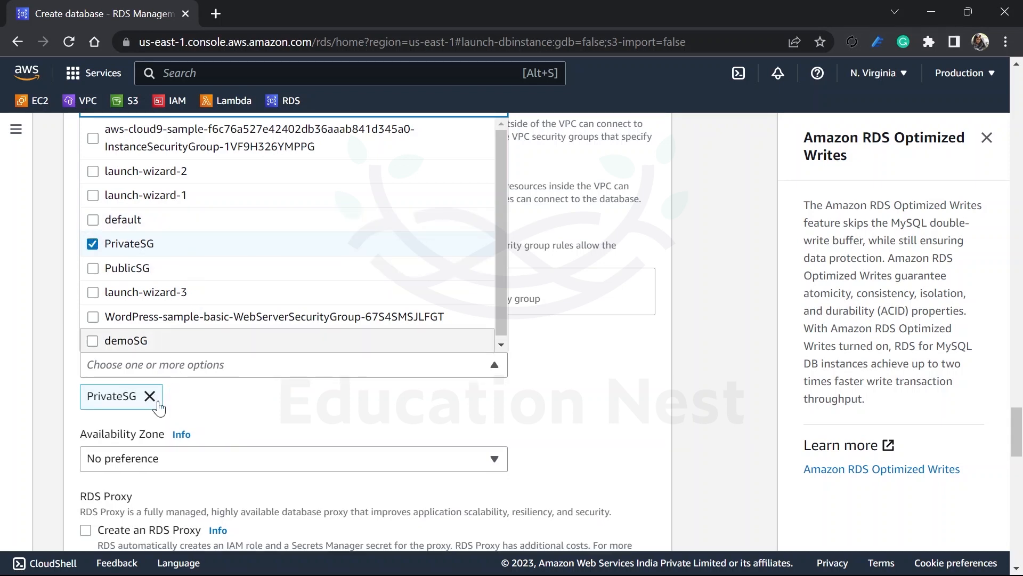
pyautogui.click(228, 421)
# Step: Review the Availability Zone, RDS Proxy, certificate authority and database authentication options, and recheck the master credentials settings
pyautogui.scroll(-2, 224, 418)
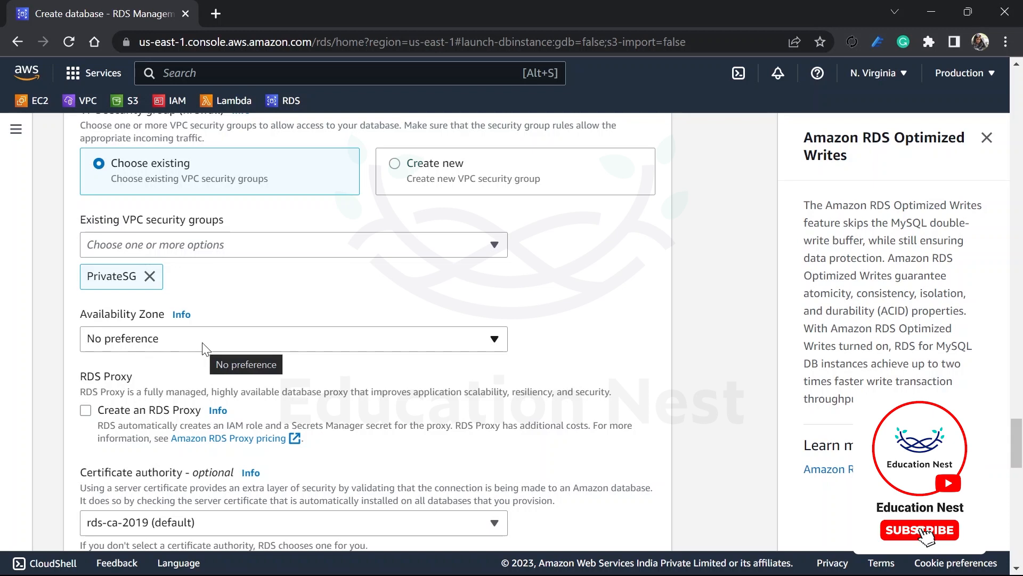
pyautogui.scroll(-1, 203, 349)
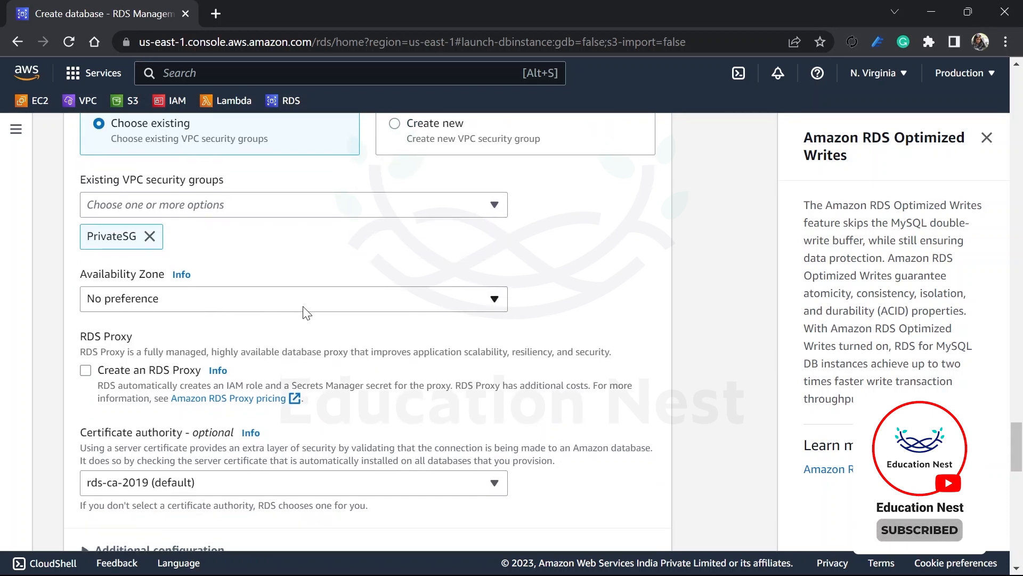
pyautogui.scroll(-3, 303, 312)
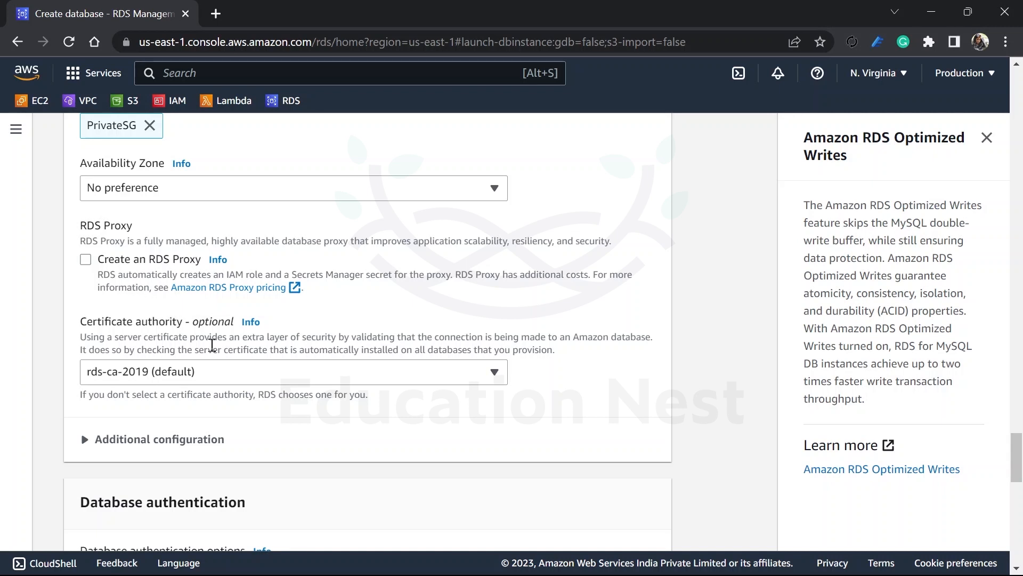
pyautogui.scroll(-6, 268, 394)
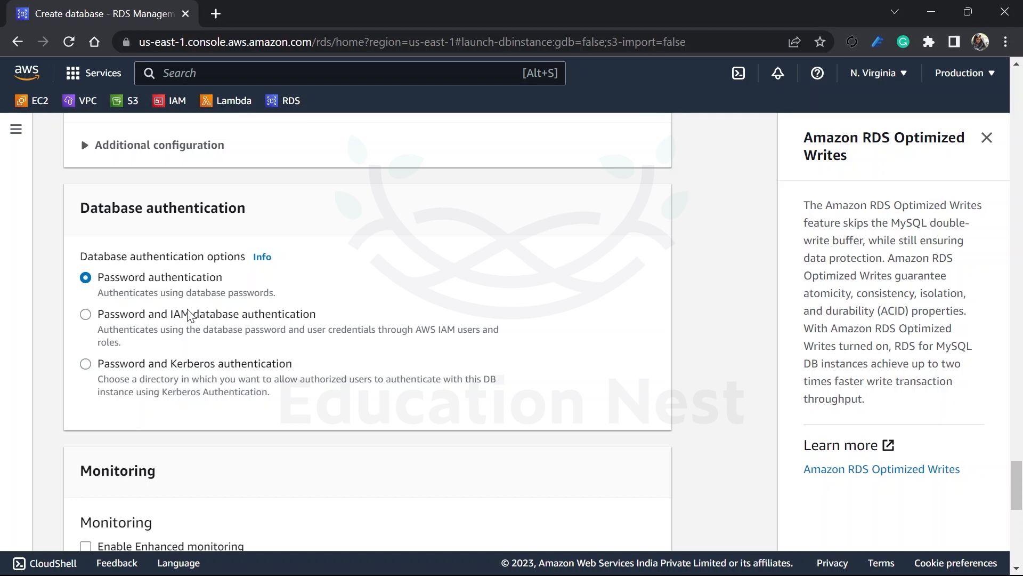
pyautogui.scroll(5, 207, 386)
pyautogui.scroll(20, 207, 387)
pyautogui.scroll(7, 207, 386)
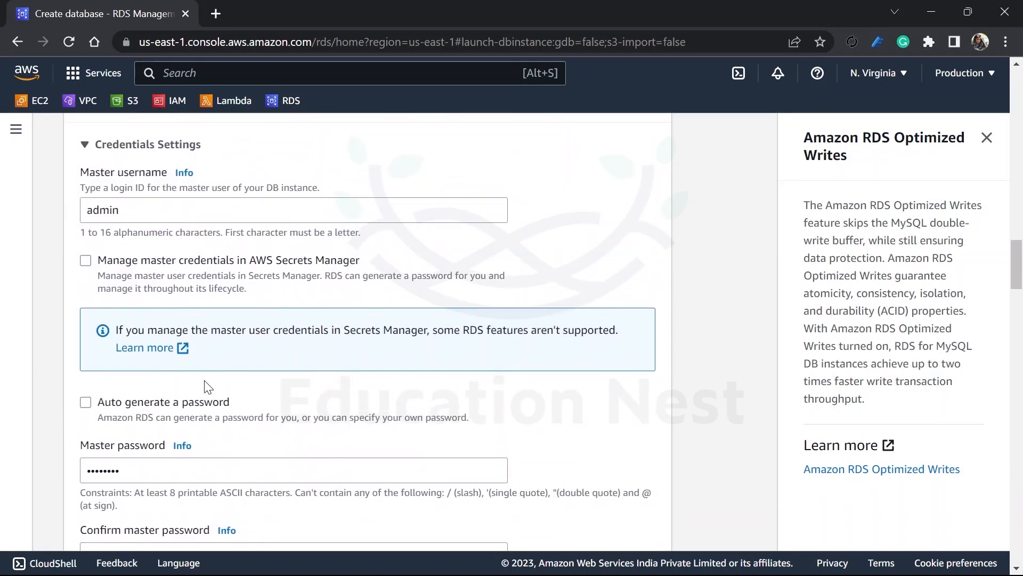
pyautogui.scroll(-20, 207, 386)
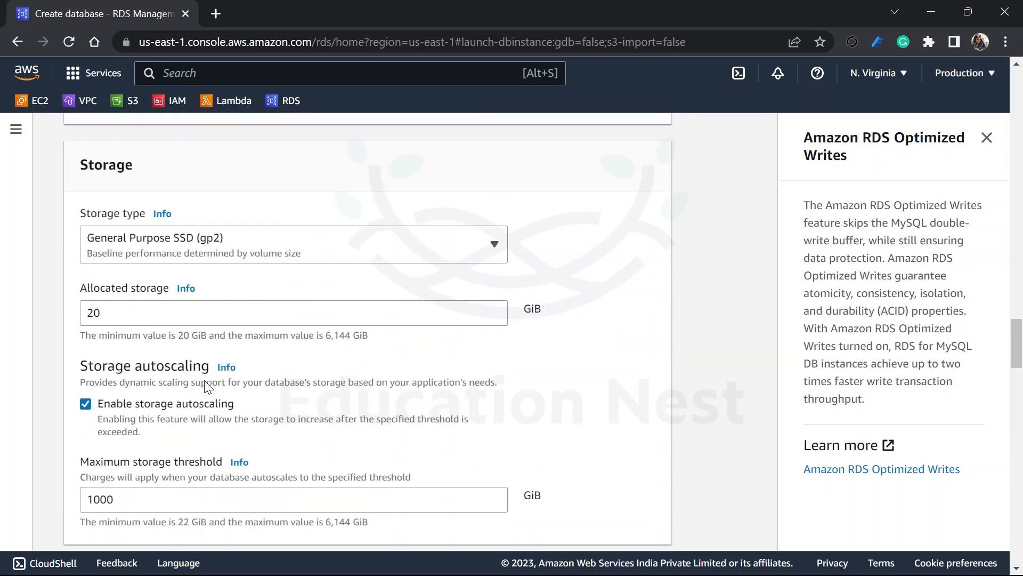
pyautogui.scroll(-10, 206, 386)
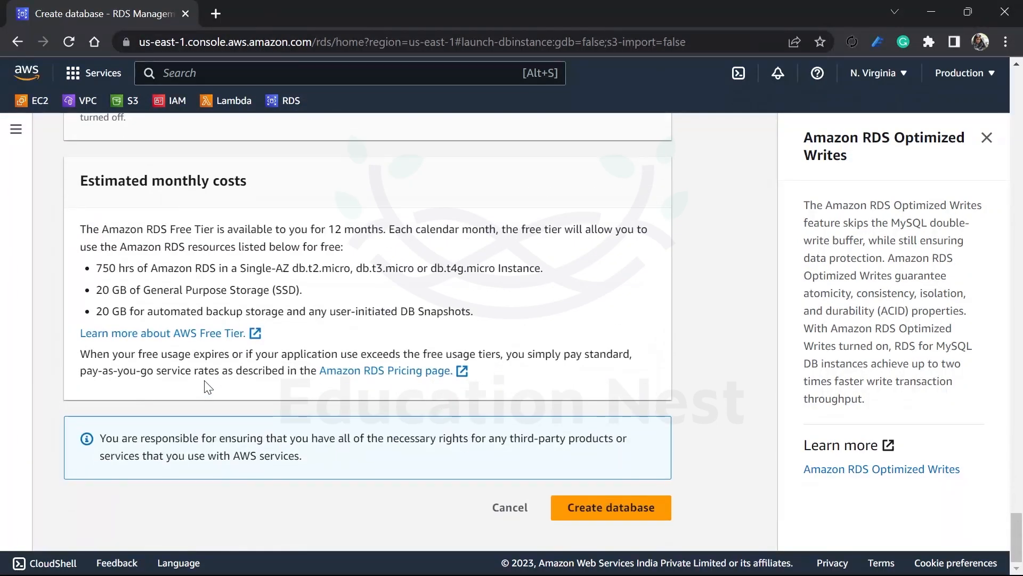
pyautogui.scroll(6, 207, 386)
pyautogui.scroll(6, 205, 387)
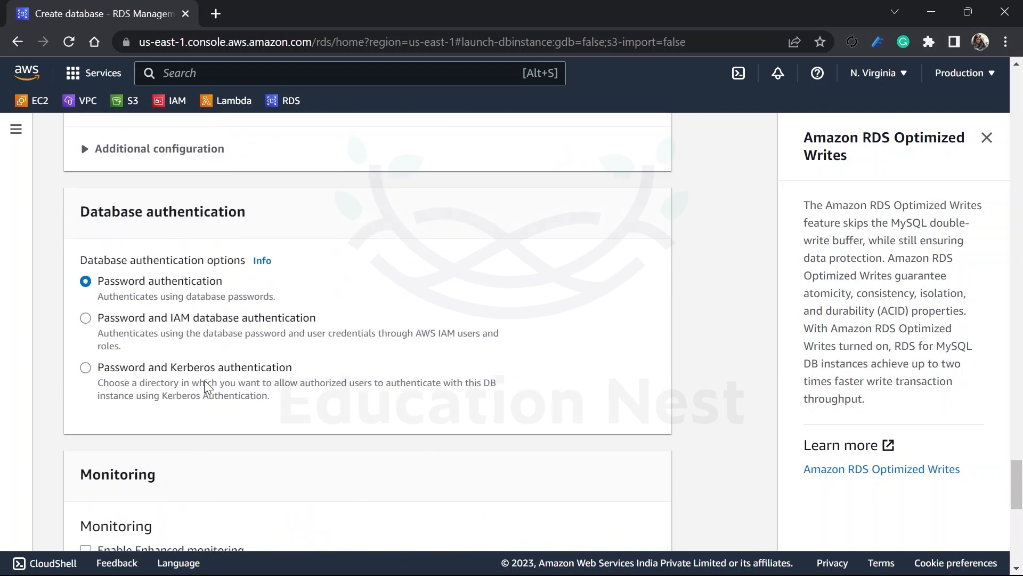
# Step: Set the initial database name to sampledb in the additional configuration, and open the information about the DB parameter group
pyautogui.scroll(-5, 203, 380)
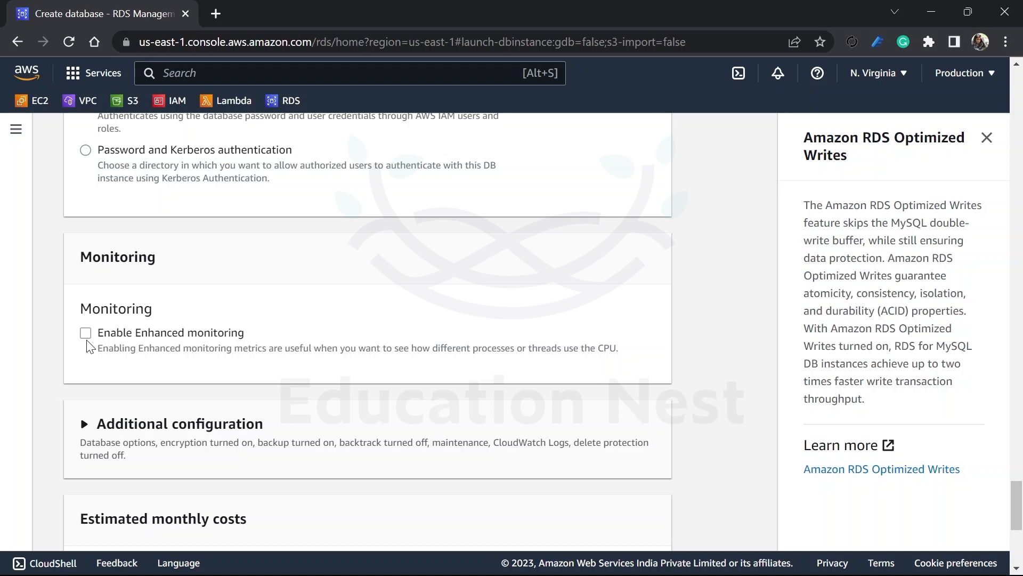
pyautogui.click(163, 451)
pyautogui.scroll(-5, 163, 450)
pyautogui.click(167, 275)
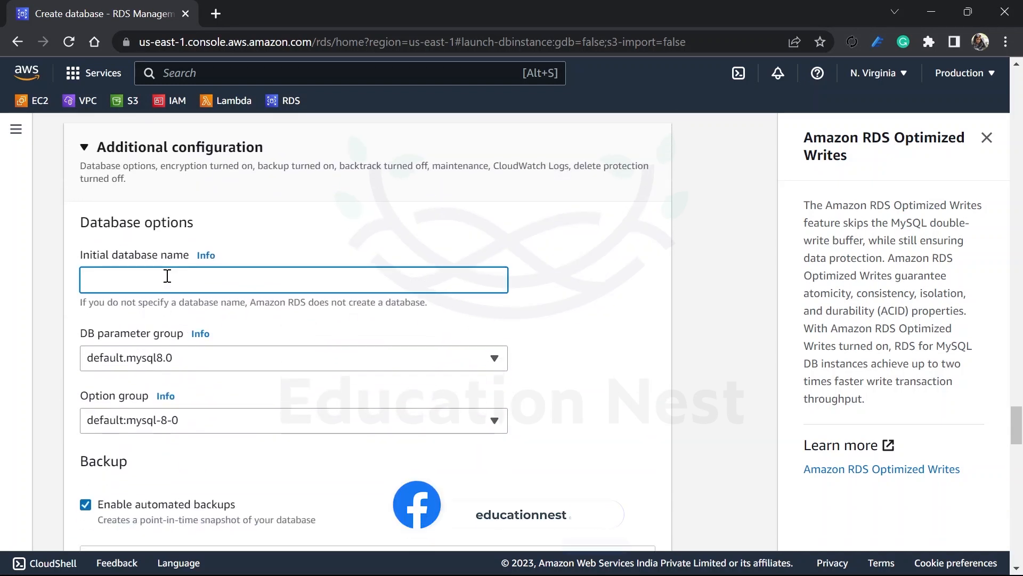
pyautogui.write('sampledb')
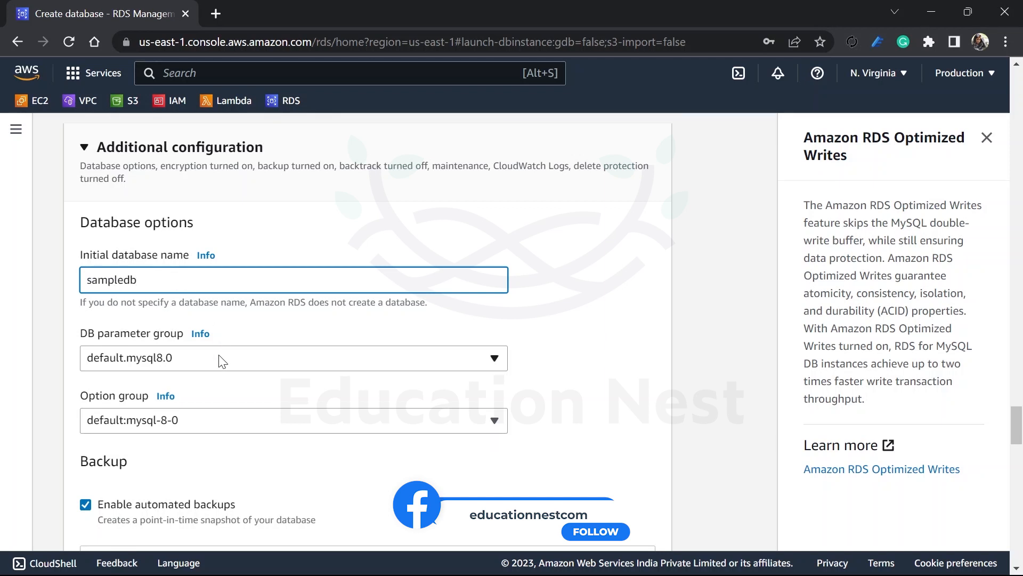
pyautogui.scroll(-1, 222, 360)
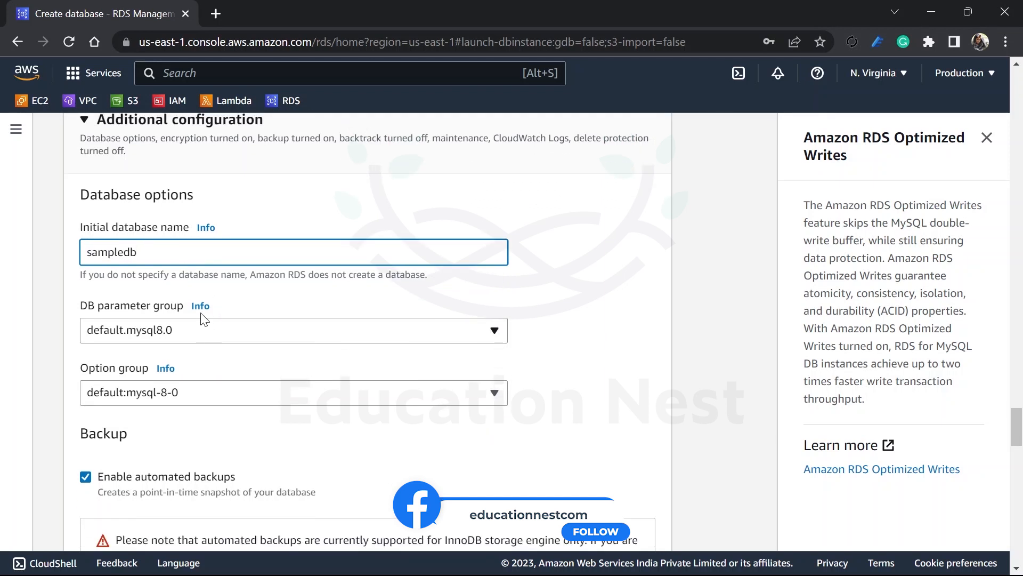
pyautogui.click(201, 307)
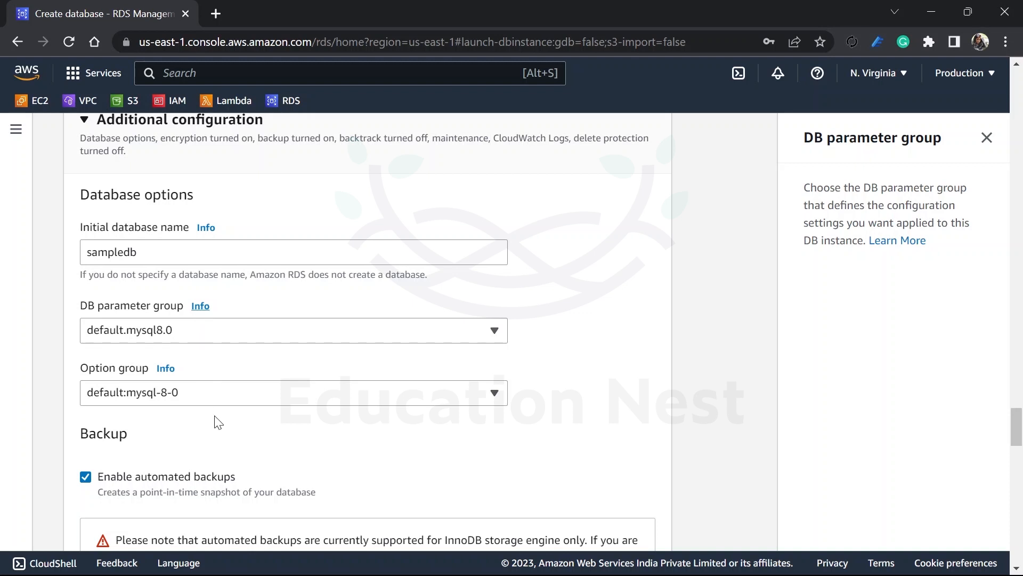
# Step: Try choosing a specific window for the automated backups, and set the backup window back to No preference
pyautogui.scroll(-3, 213, 419)
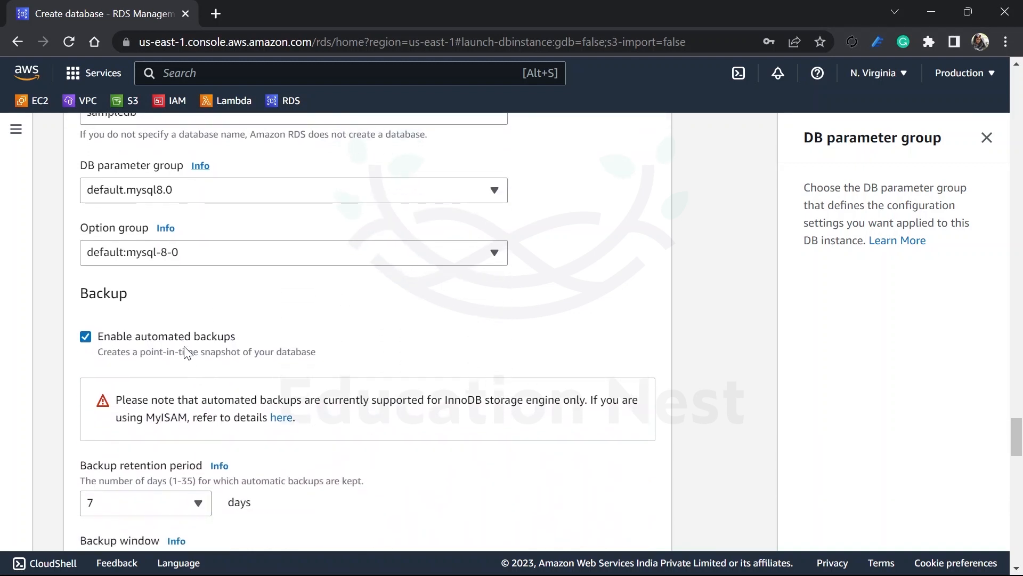
pyautogui.scroll(-2, 184, 349)
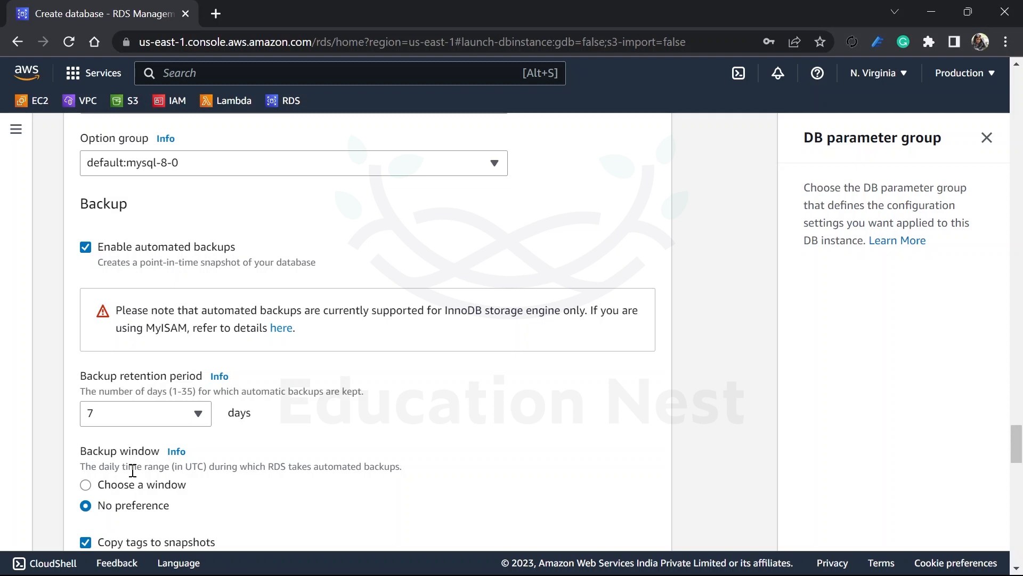
pyautogui.click(85, 484)
pyautogui.scroll(-3, 146, 496)
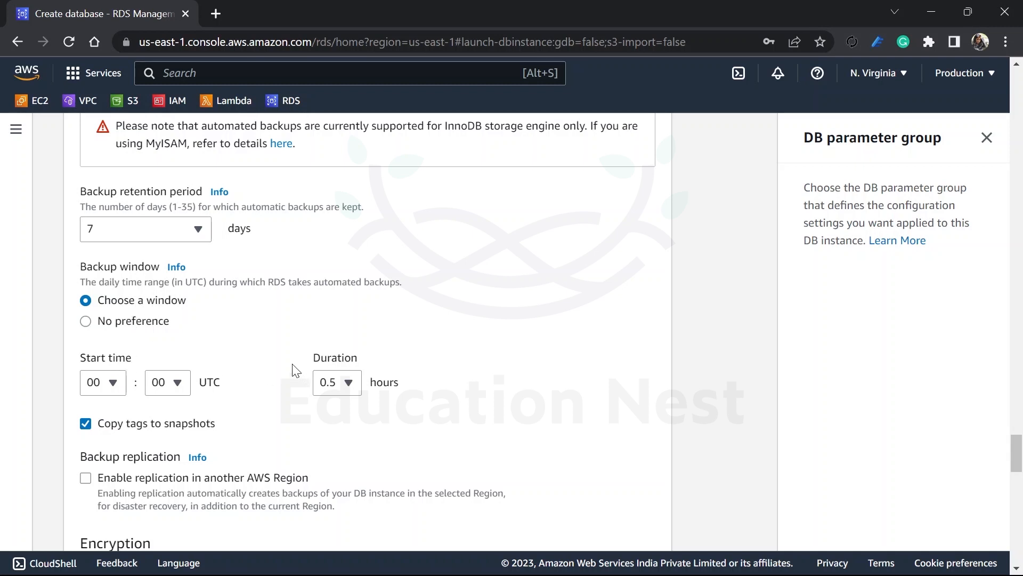
pyautogui.click(164, 321)
pyautogui.scroll(1, 320, 371)
pyautogui.scroll(1, 320, 371)
# Step: Turn off encryption for the DB instance
pyautogui.scroll(-4, 320, 372)
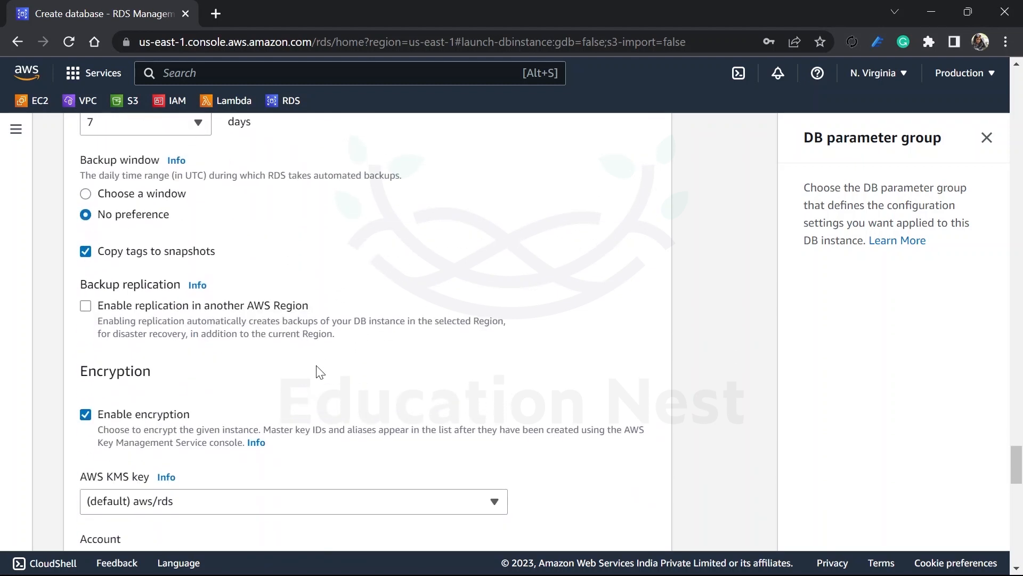
pyautogui.scroll(-1, 320, 371)
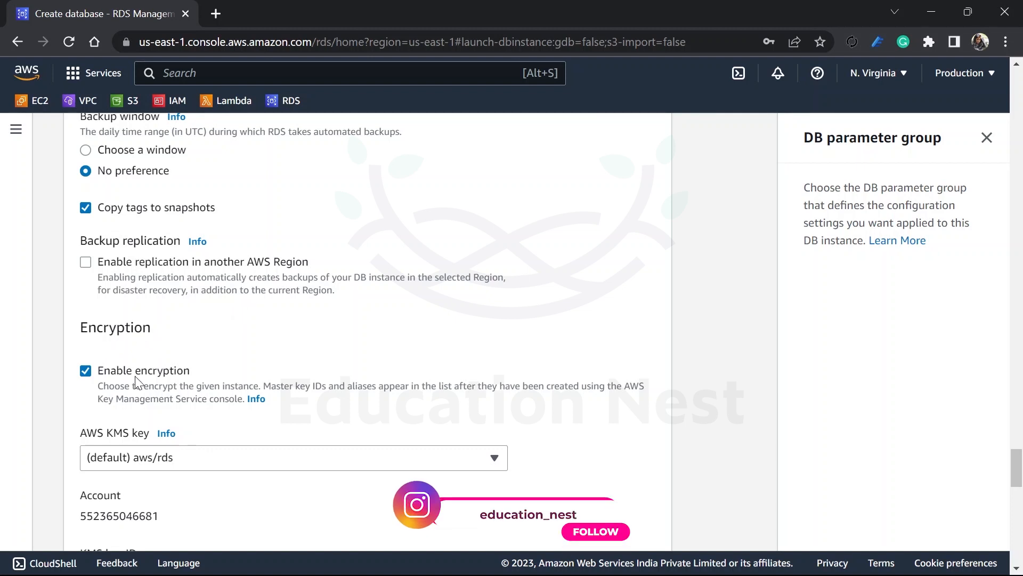
pyautogui.click(90, 374)
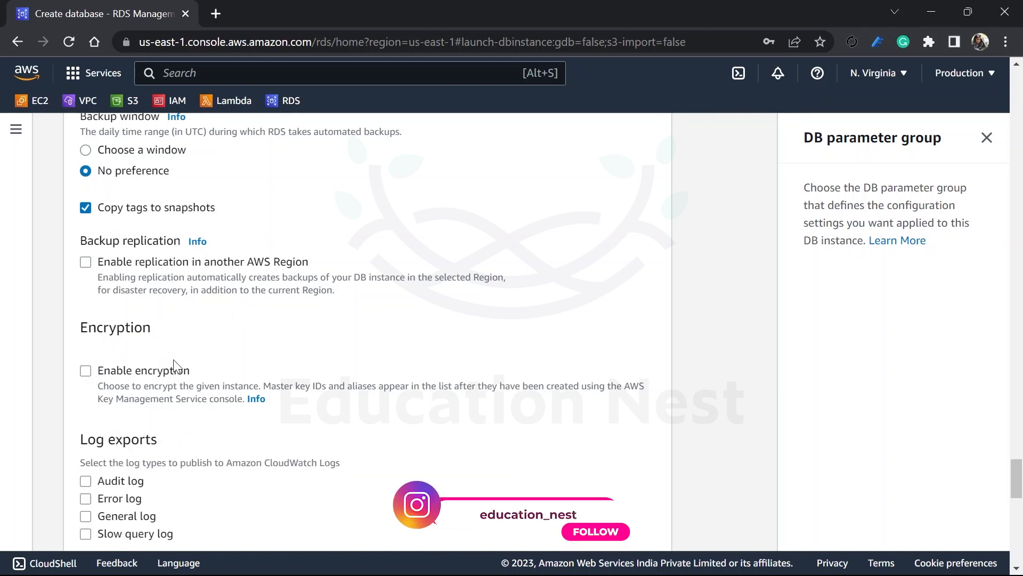
# Step: Review the log exports, maintenance and deletion protection options, and the estimated monthly costs
pyautogui.scroll(-4, 253, 380)
pyautogui.scroll(-1, 253, 380)
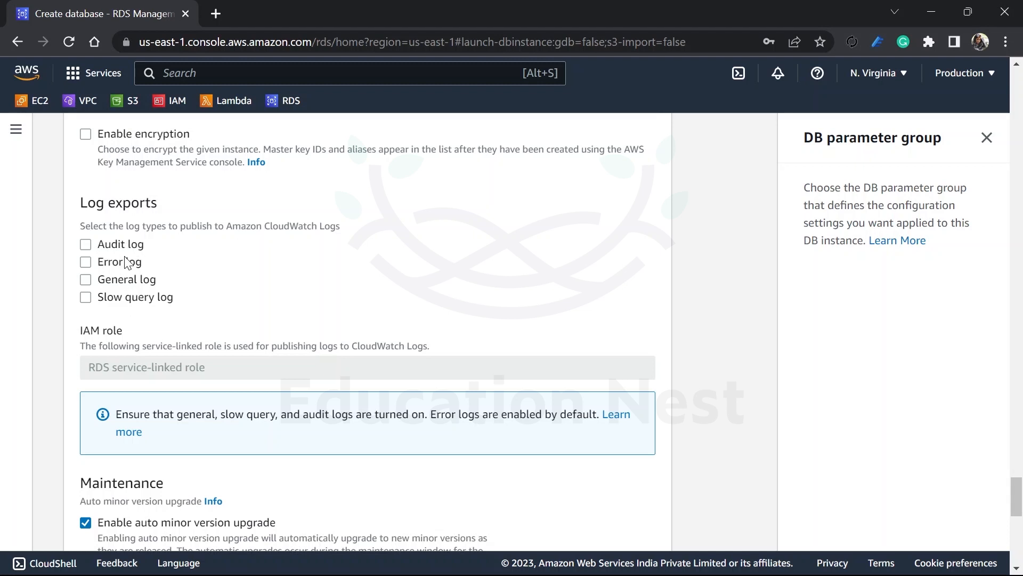
pyautogui.scroll(-2, 124, 300)
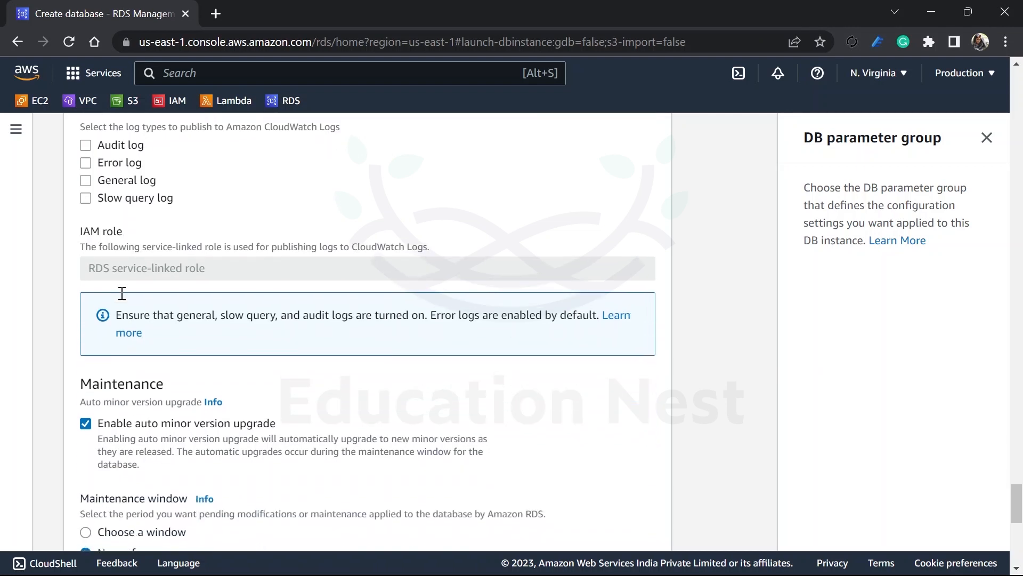
pyautogui.scroll(-4, 124, 300)
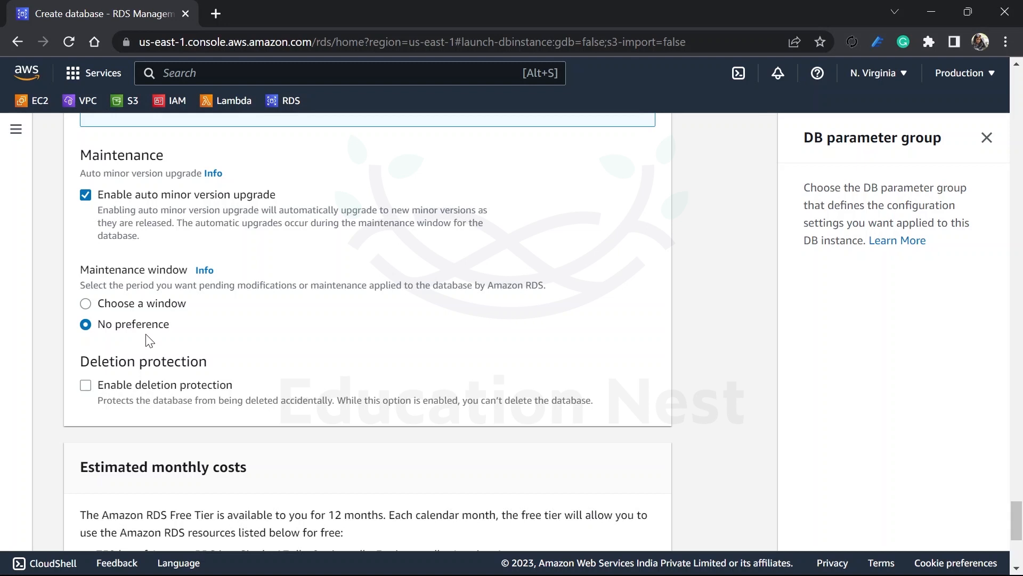
pyautogui.scroll(-3, 149, 340)
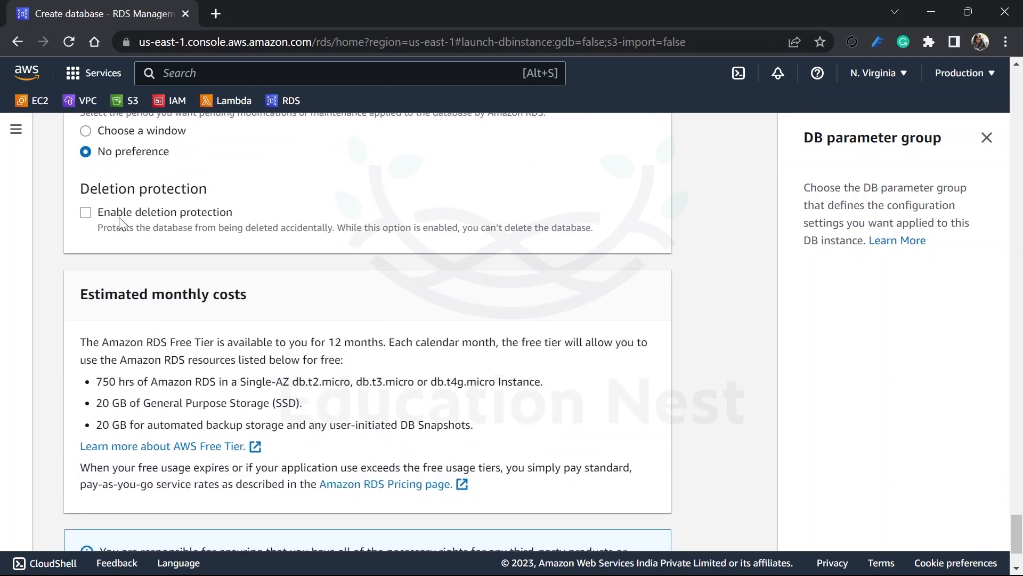
# Step: Enable deletion protection for the DB instance and create the database
pyautogui.click(85, 217)
pyautogui.scroll(-2, 459, 328)
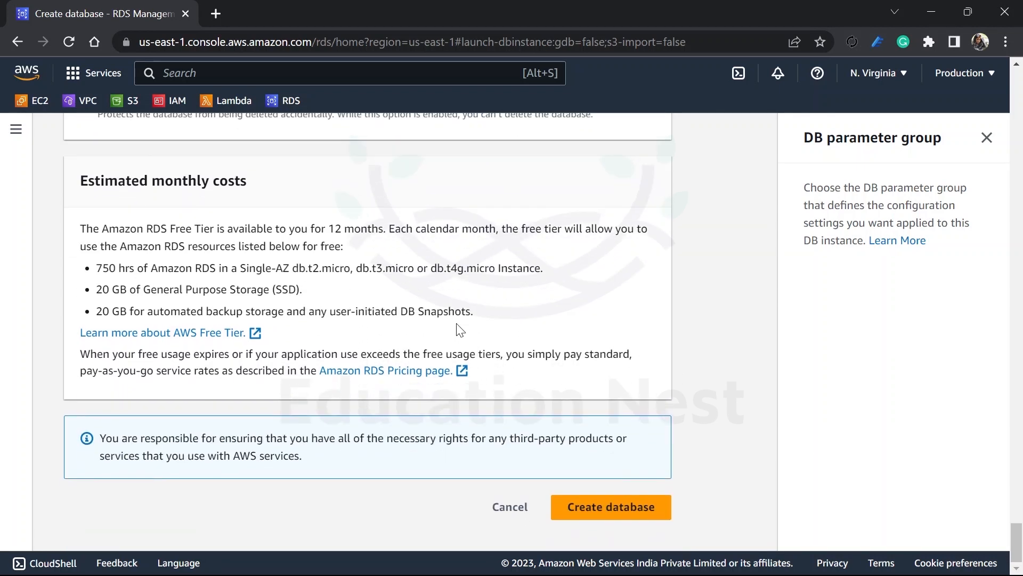
pyautogui.click(635, 516)
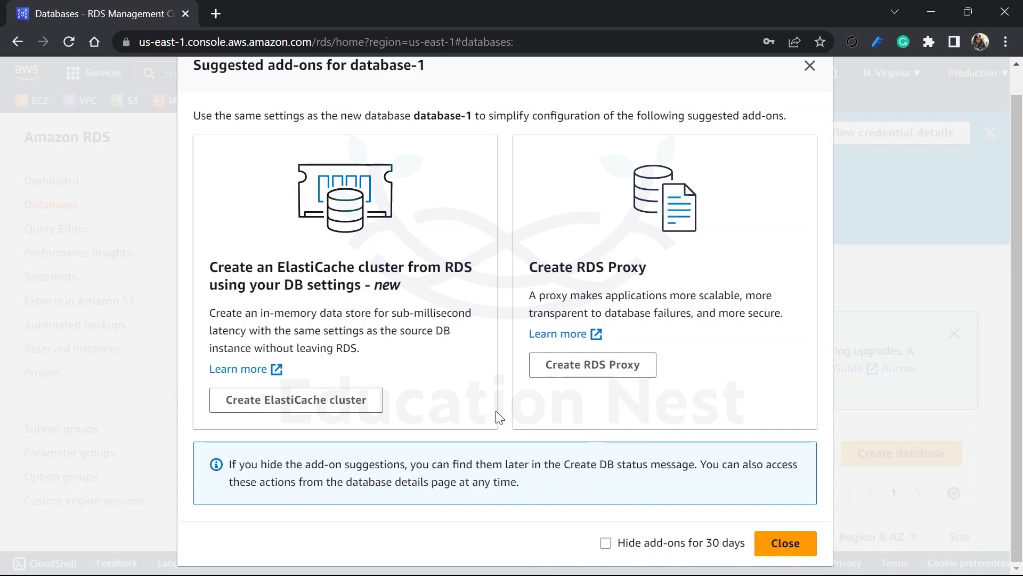
# Step: Review the suggested ElastiCache and RDS Proxy add-ons for database-1 and dismiss them
pyautogui.scroll(1, 499, 417)
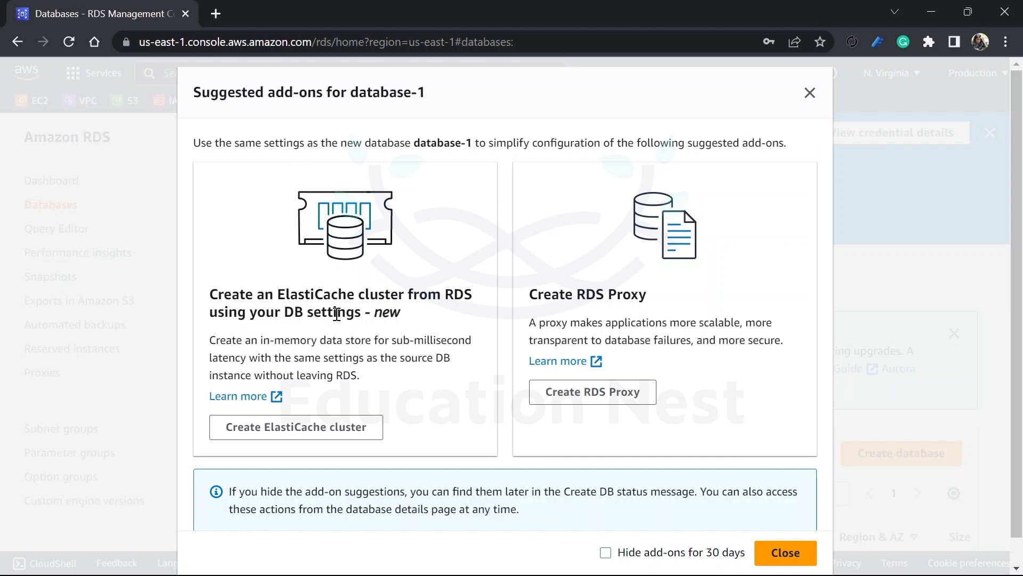
pyautogui.scroll(-1, 678, 293)
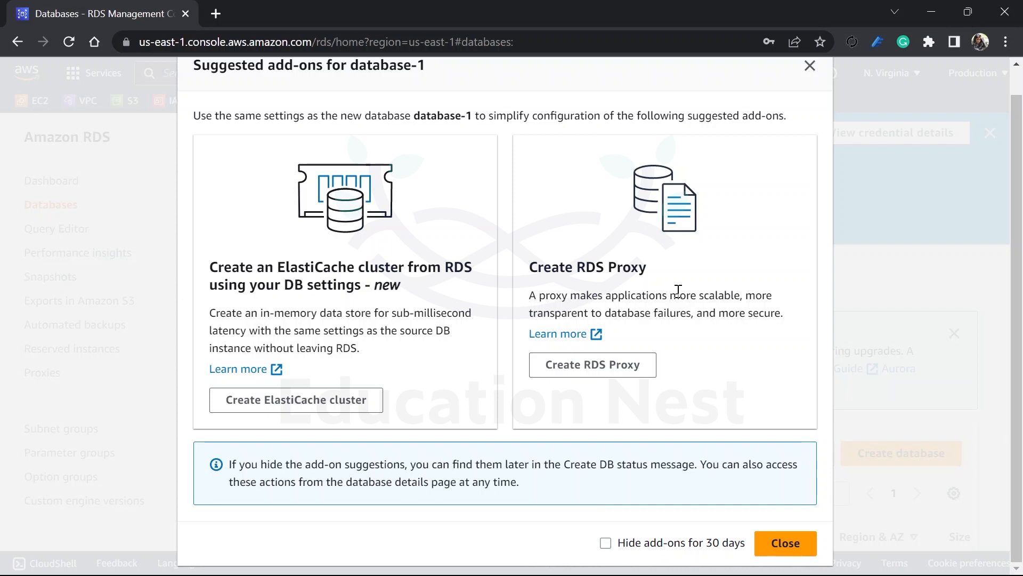
pyautogui.click(786, 544)
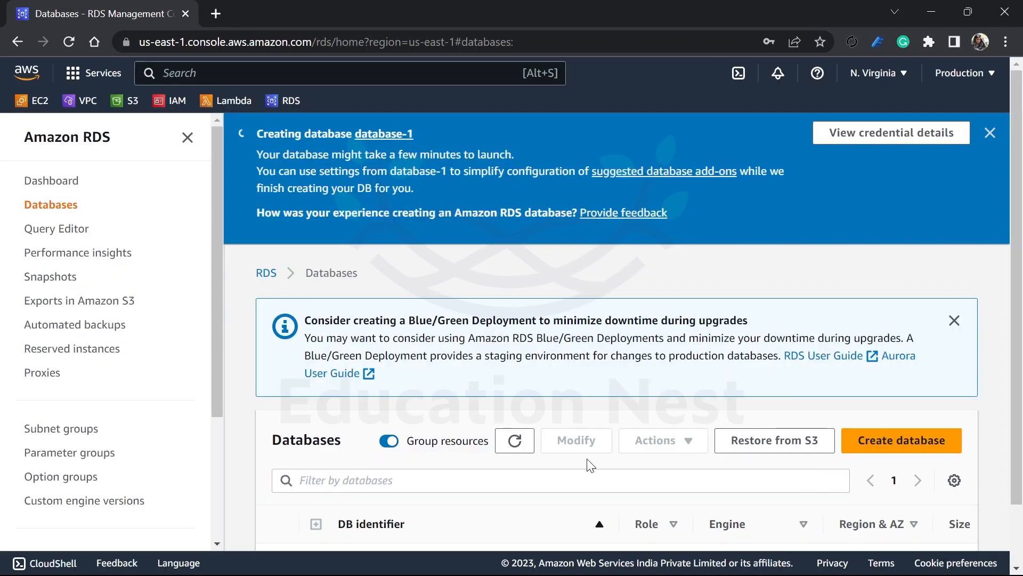
# Step: Check the creation status of database-1 in the databases list, refreshing the list
pyautogui.scroll(-2, 588, 463)
pyautogui.hscroll(5, 588, 466)
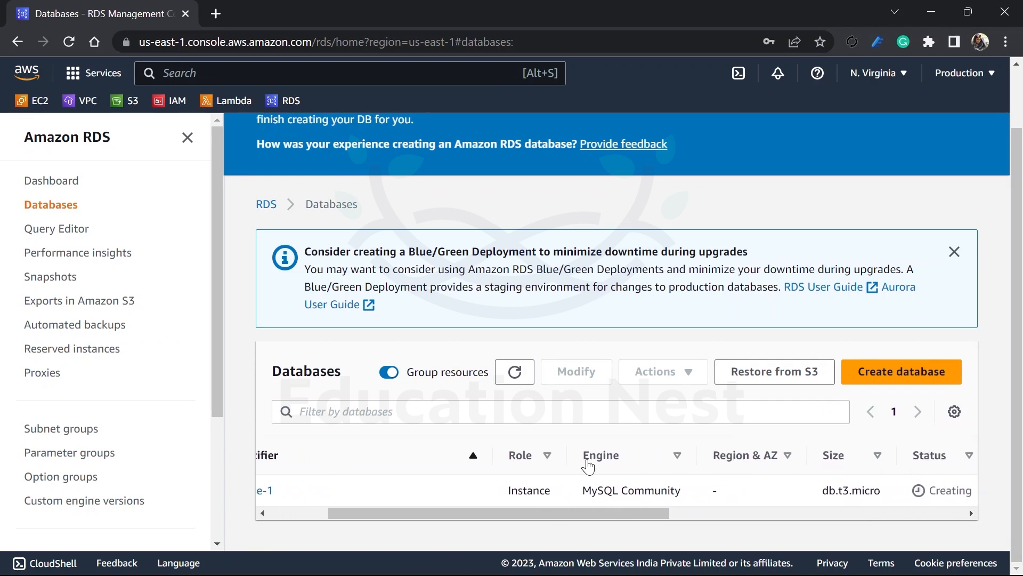
pyautogui.hscroll(2, 588, 467)
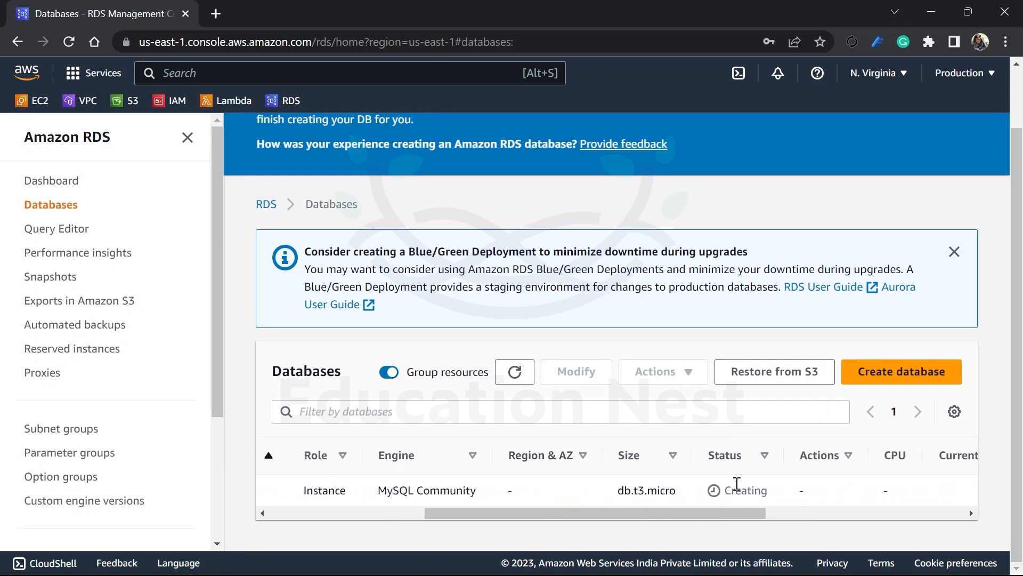
pyautogui.moveTo(772, 492); pyautogui.dragTo(737, 491)
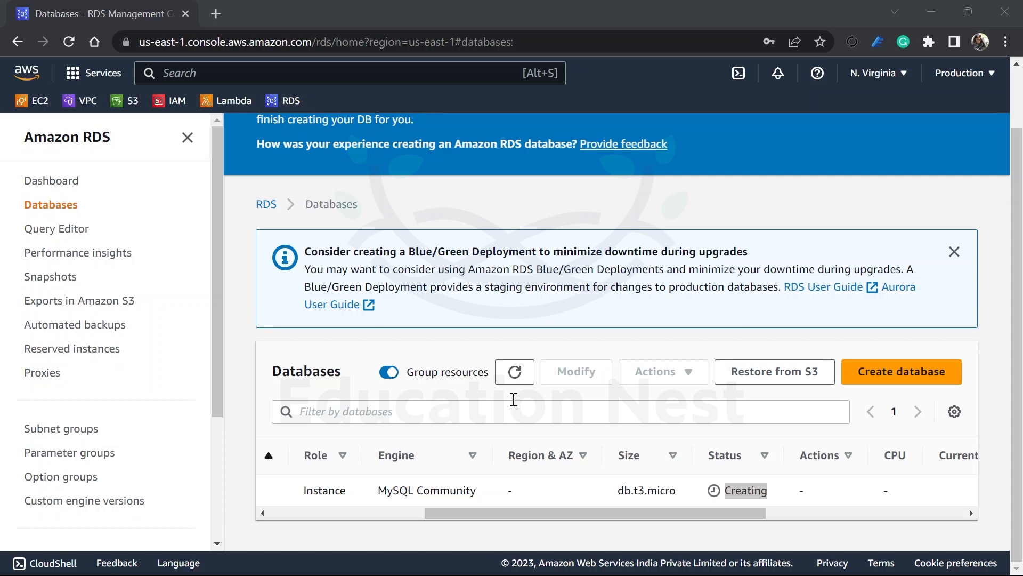
pyautogui.click(515, 372)
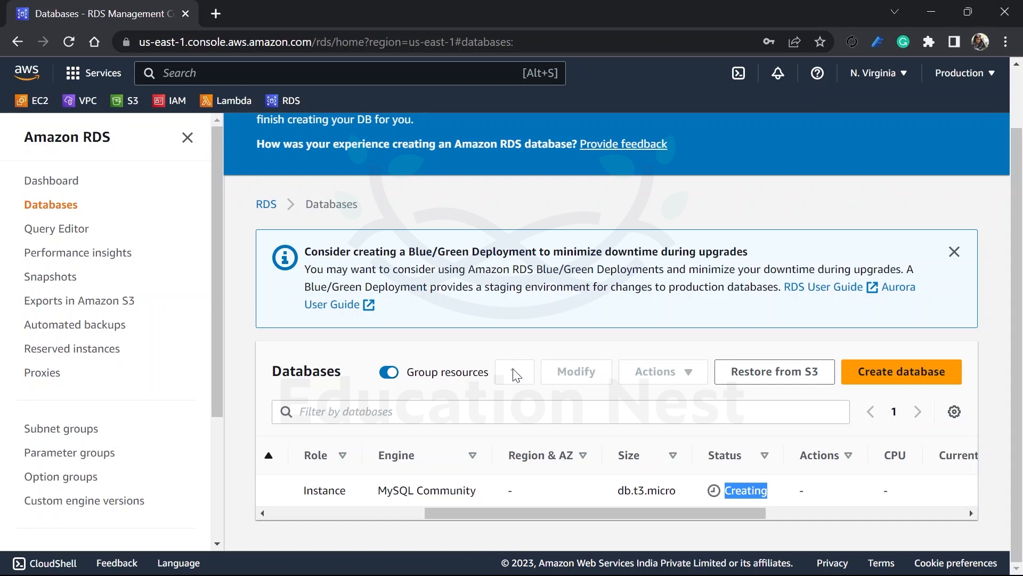
pyautogui.click(757, 496)
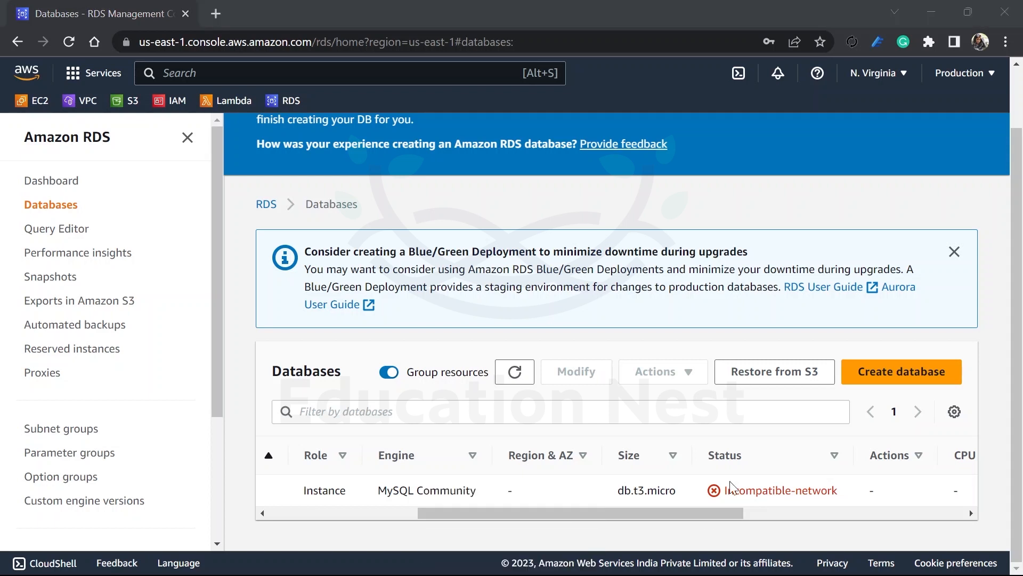
pyautogui.click(745, 489)
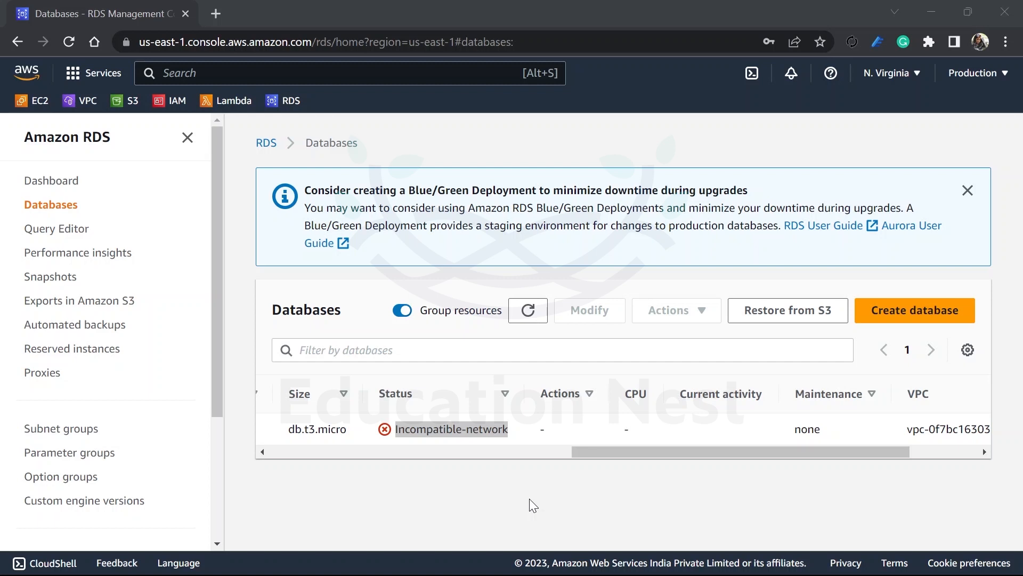
# Step: Try to delete the database-1 instance
pyautogui.moveTo(594, 452); pyautogui.dragTo(276, 465)
pyautogui.click(276, 429)
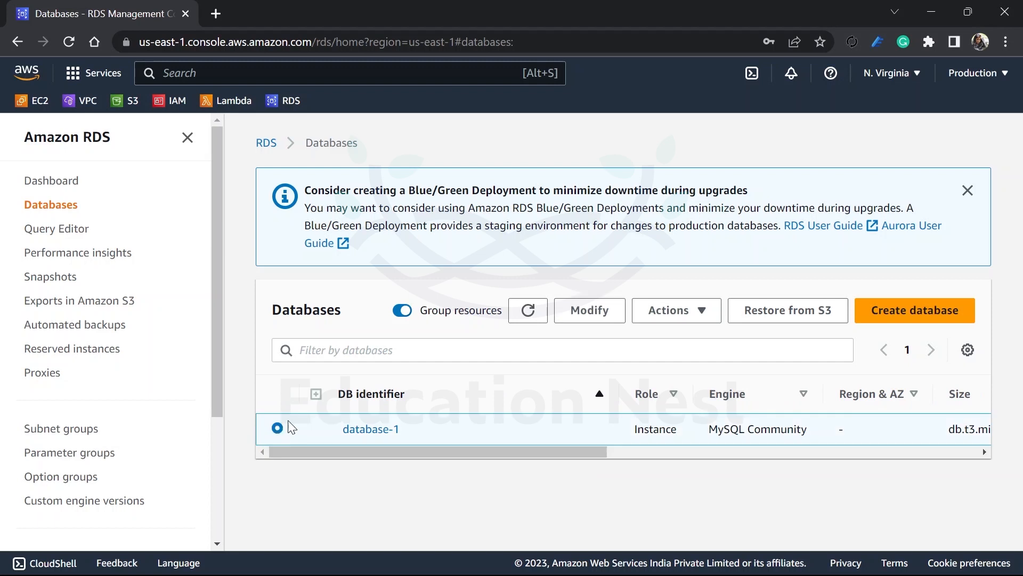
pyautogui.click(705, 314)
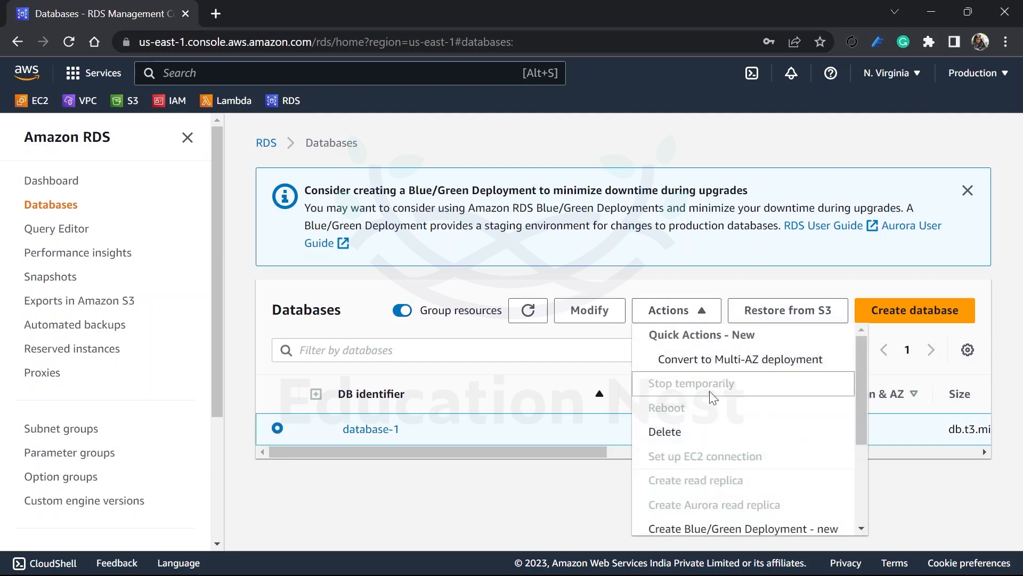
pyautogui.click(705, 435)
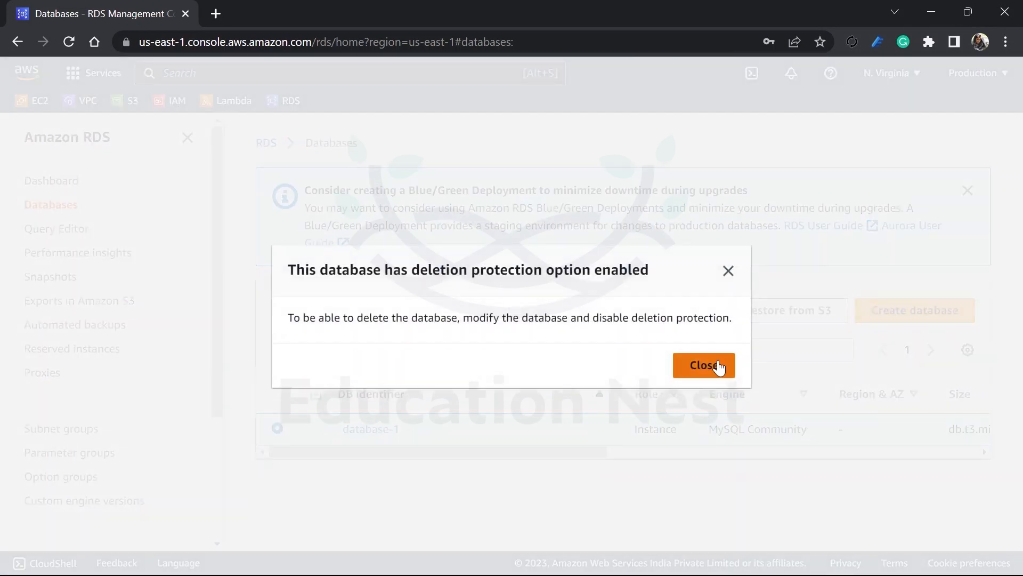
pyautogui.click(718, 367)
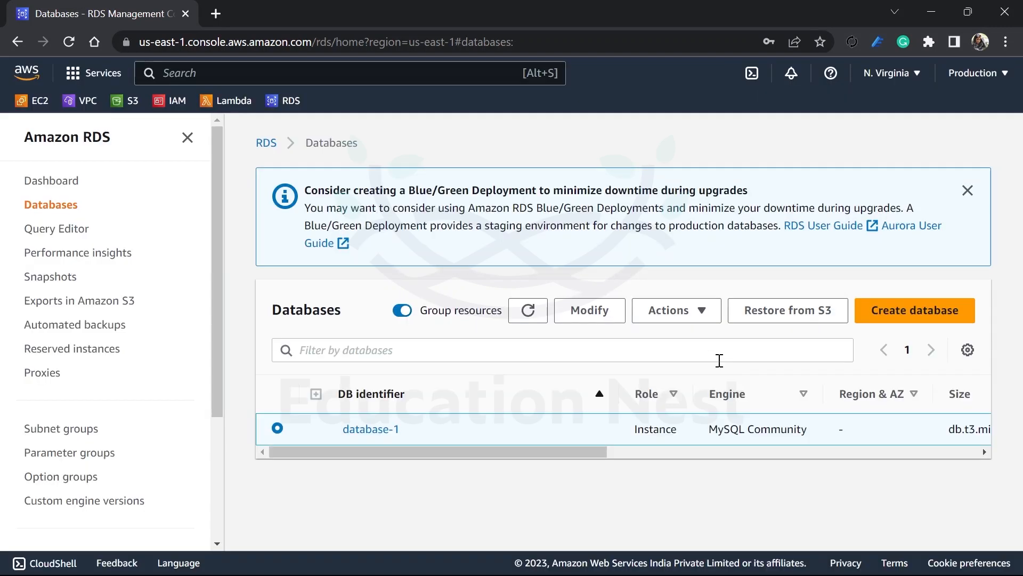
pyautogui.click(693, 312)
pyautogui.scroll(-3, 720, 436)
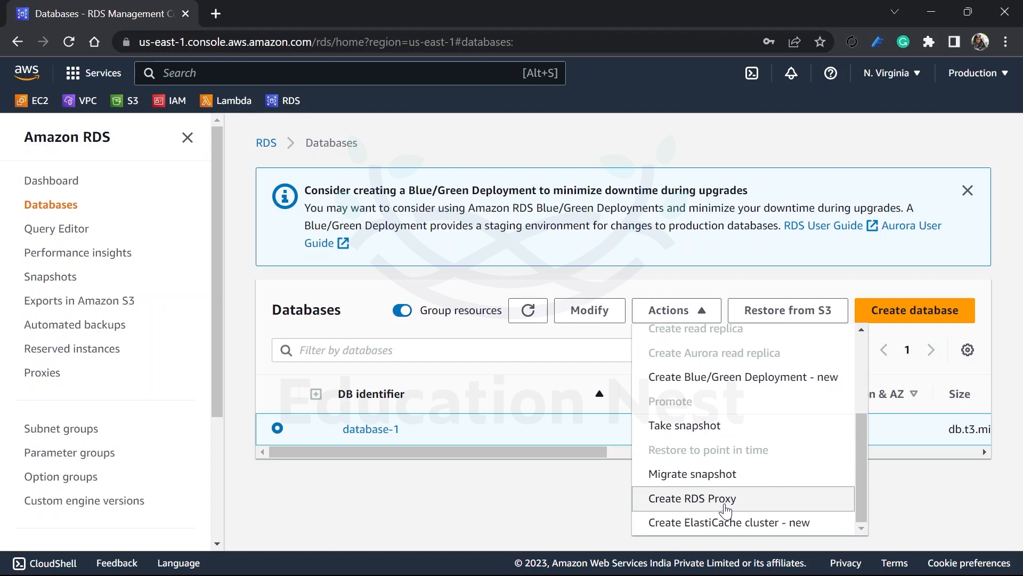
pyautogui.scroll(2, 724, 498)
pyautogui.scroll(-3, 726, 504)
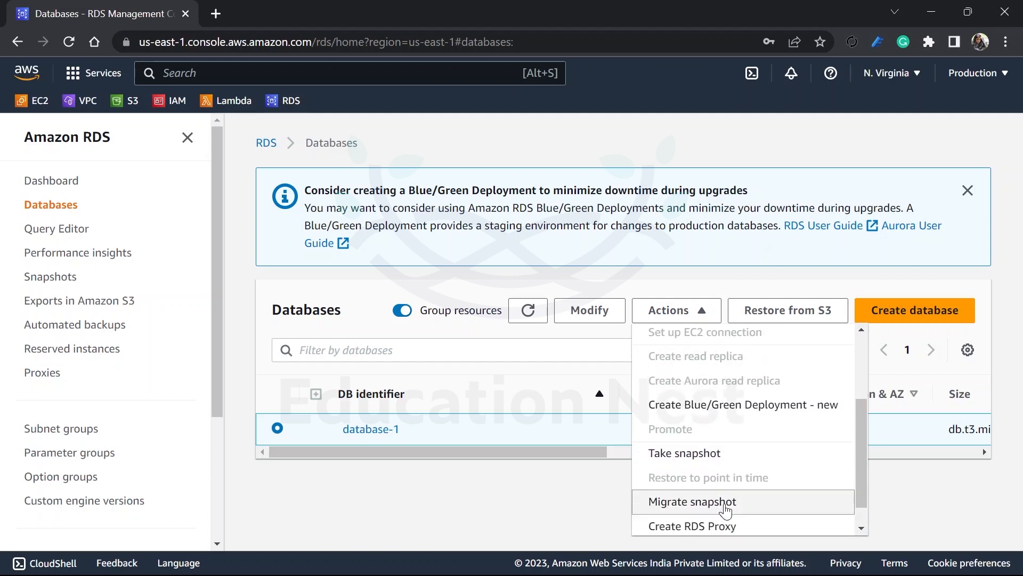
# Step: Disable deletion protection on database-1 and apply the modification immediately
pyautogui.click(581, 311)
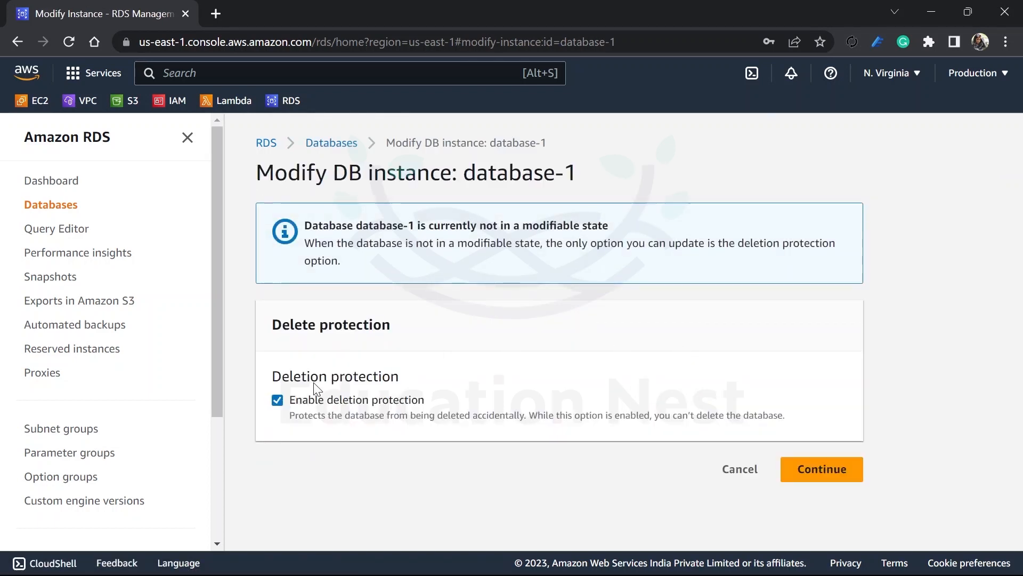
pyautogui.click(278, 402)
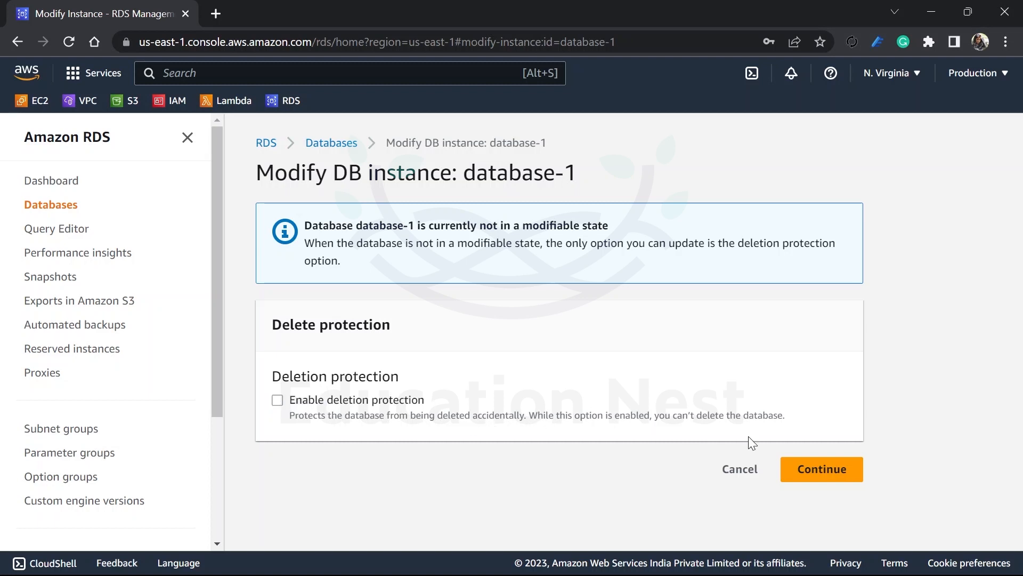
pyautogui.click(804, 468)
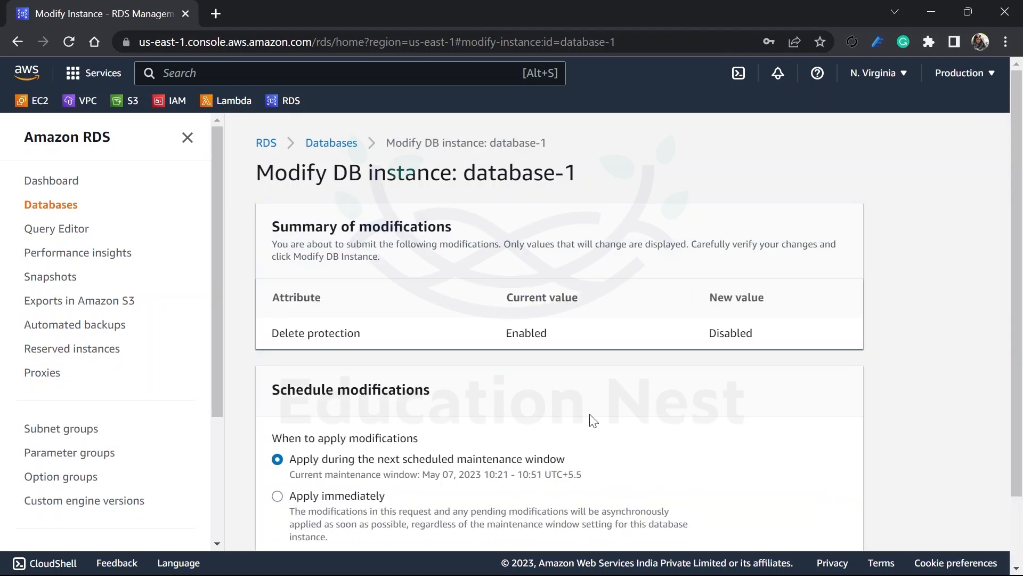
pyautogui.scroll(-2, 569, 421)
pyautogui.scroll(-1, 568, 422)
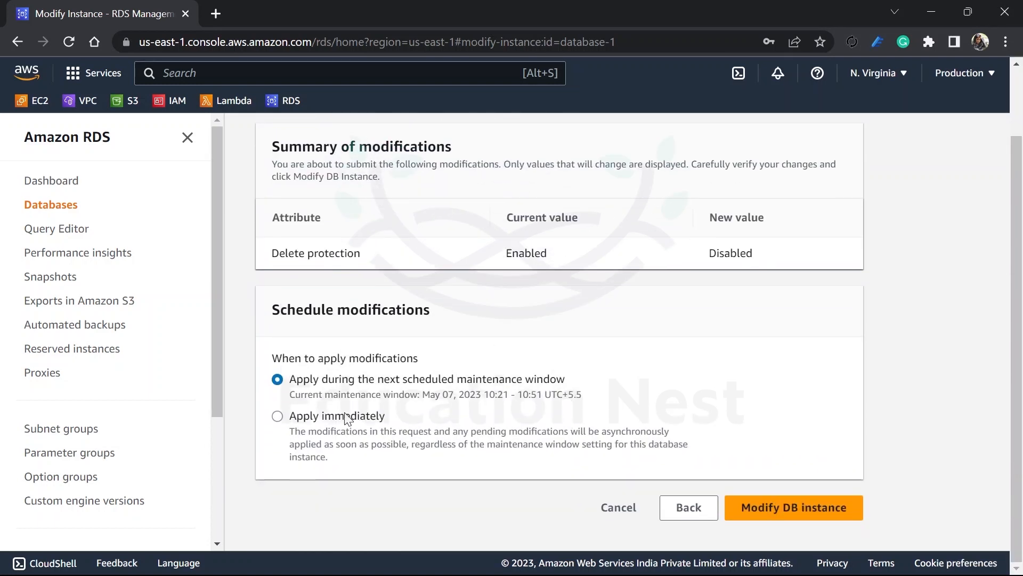
pyautogui.click(353, 415)
pyautogui.click(757, 516)
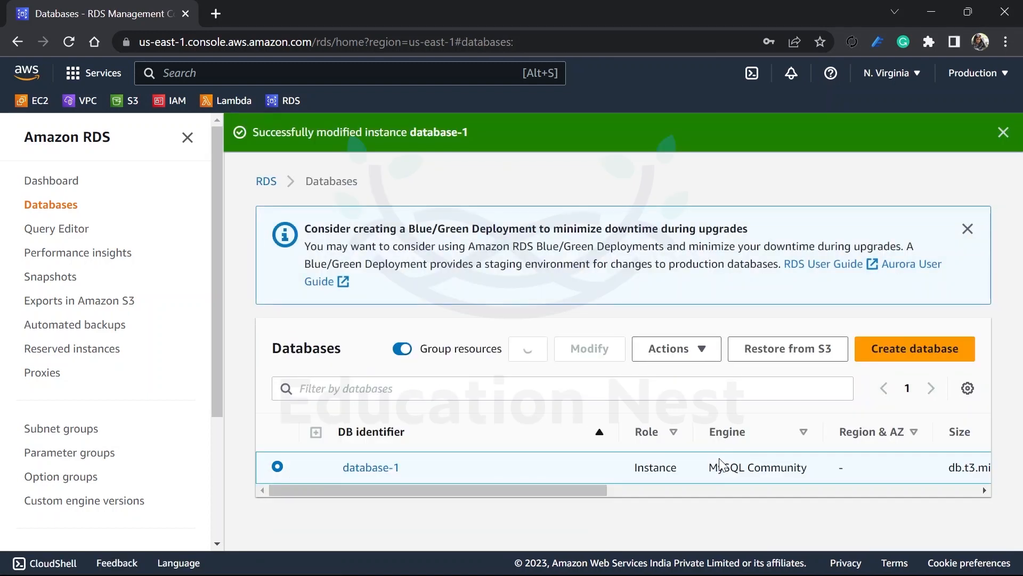
# Step: Delete database-1 without a final snapshot or retained automated backups, acknowledging the loss and confirming with "delete me", and refresh the databases list
pyautogui.click(698, 349)
pyautogui.scroll(-1, 763, 302)
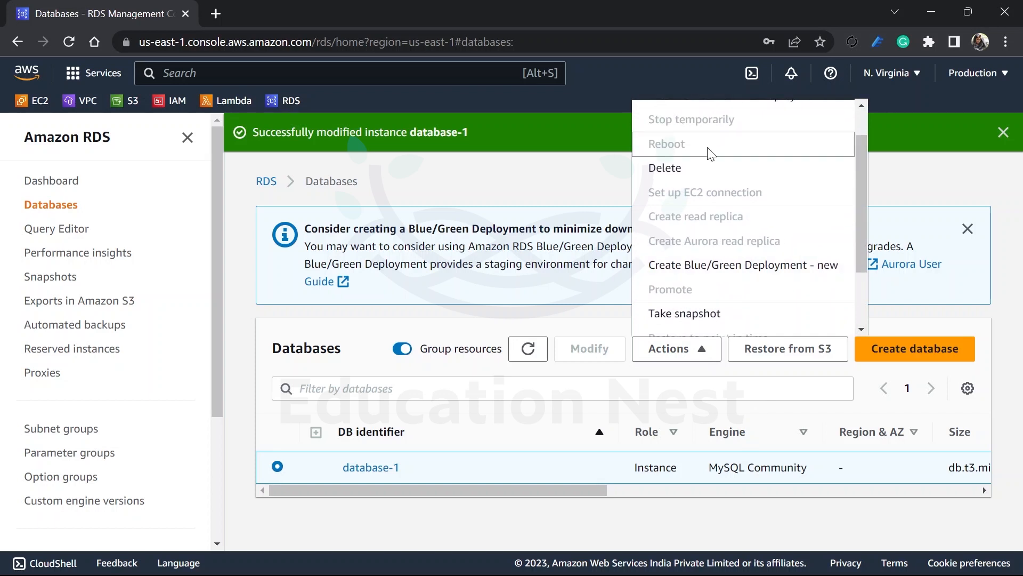
pyautogui.click(709, 169)
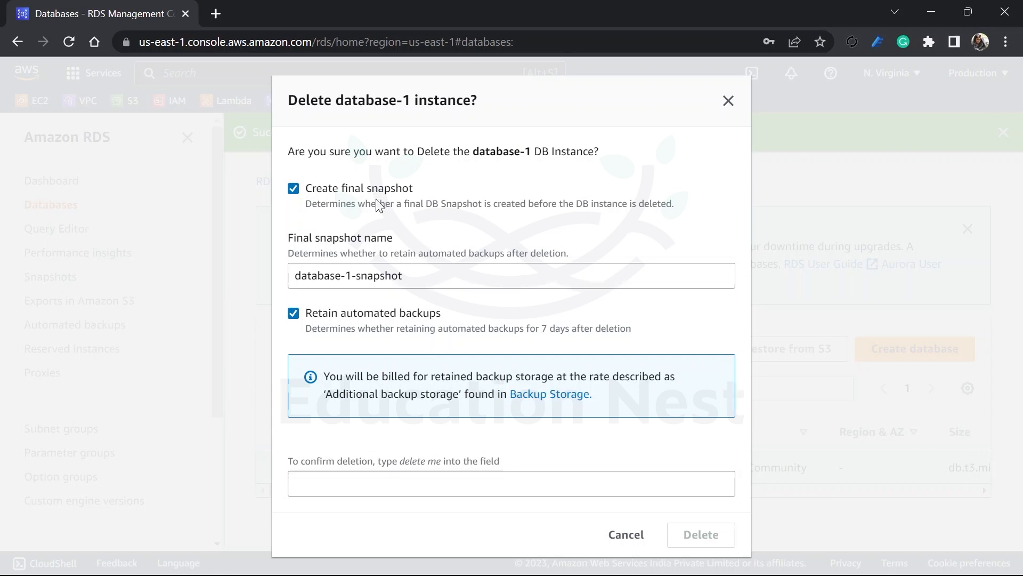
pyautogui.click(406, 315)
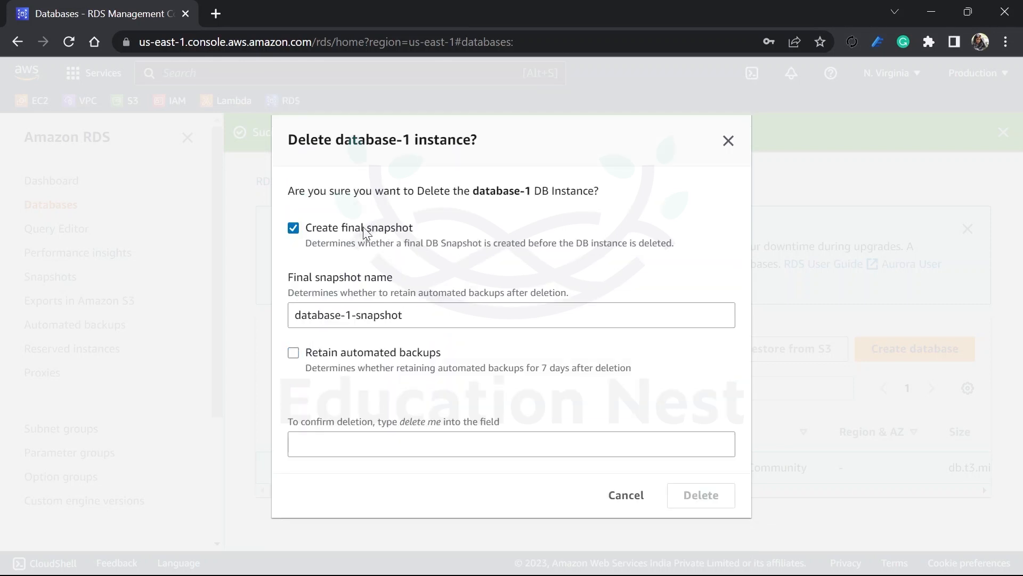
pyautogui.click(367, 228)
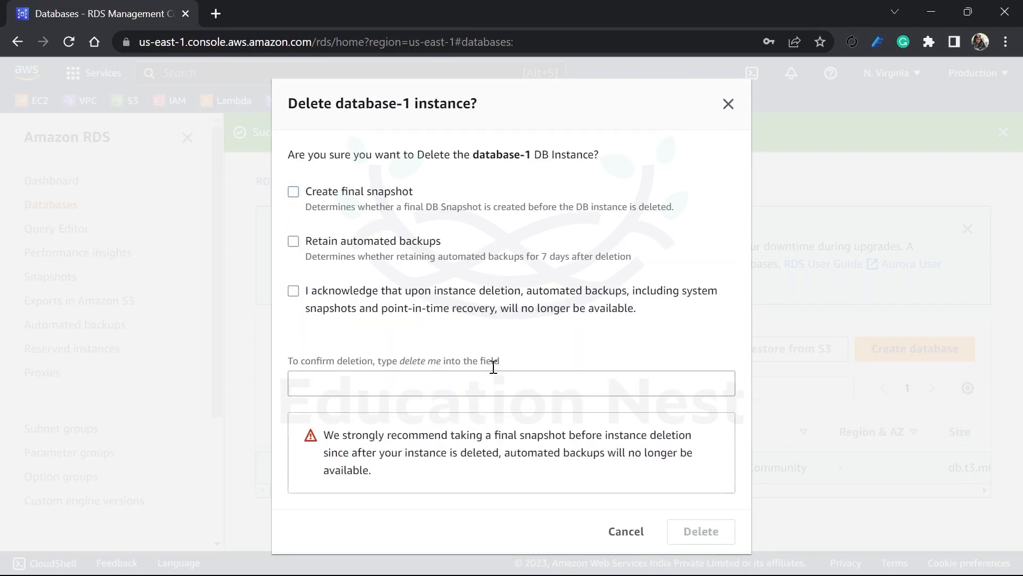
pyautogui.click(480, 376)
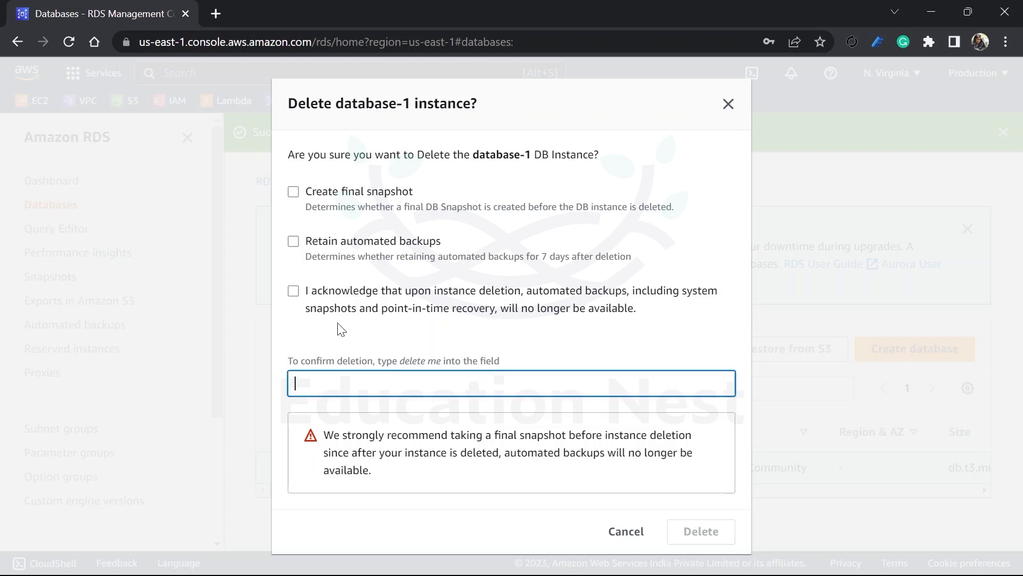
pyautogui.click(294, 292)
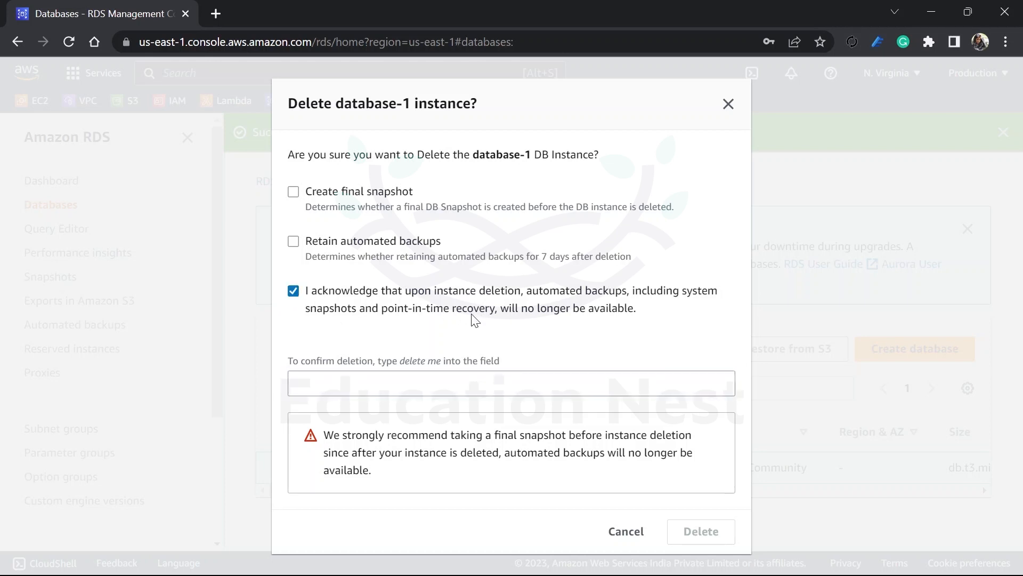
pyautogui.click(401, 390)
pyautogui.write('delete me')
pyautogui.click(703, 539)
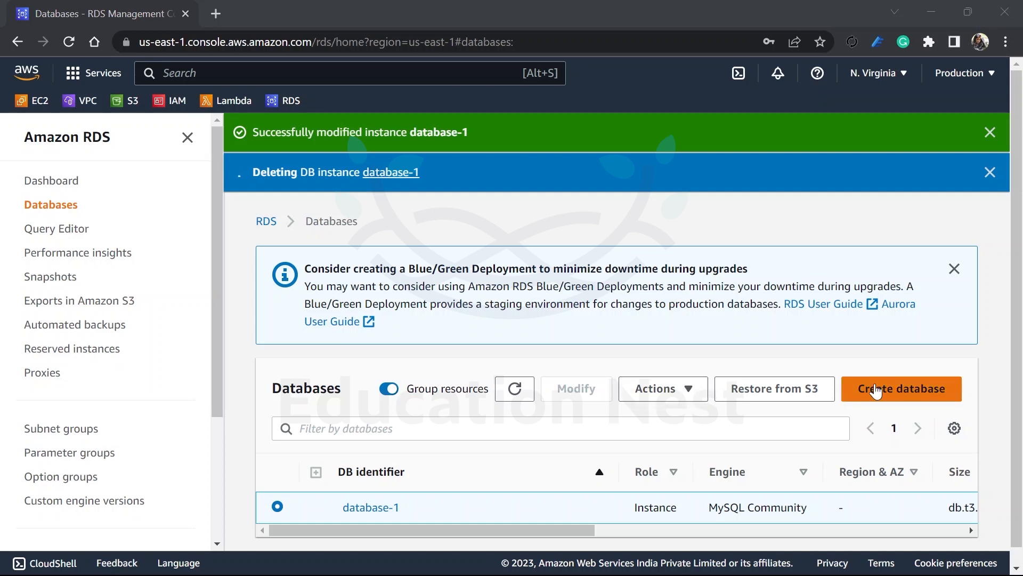
pyautogui.click(990, 132)
pyautogui.click(528, 349)
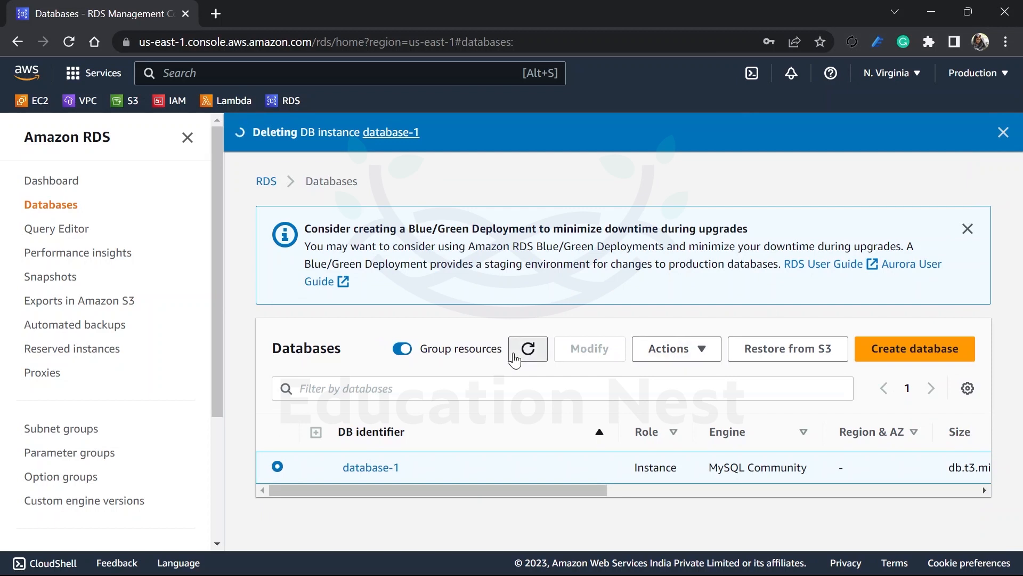
# Step: Start creating a new database with the Easy create method
pyautogui.click(922, 349)
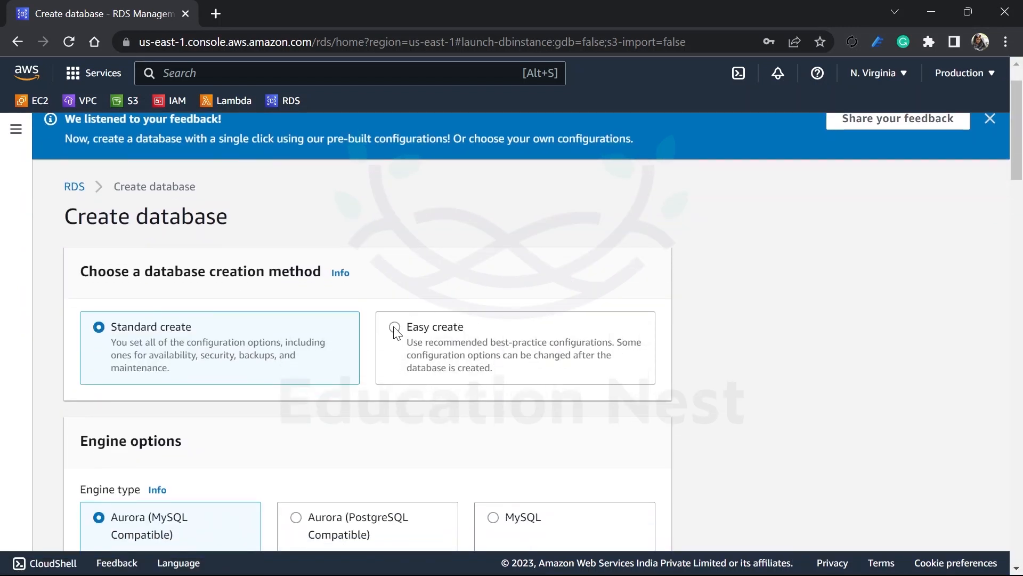
pyautogui.click(395, 327)
pyautogui.scroll(-5, 395, 373)
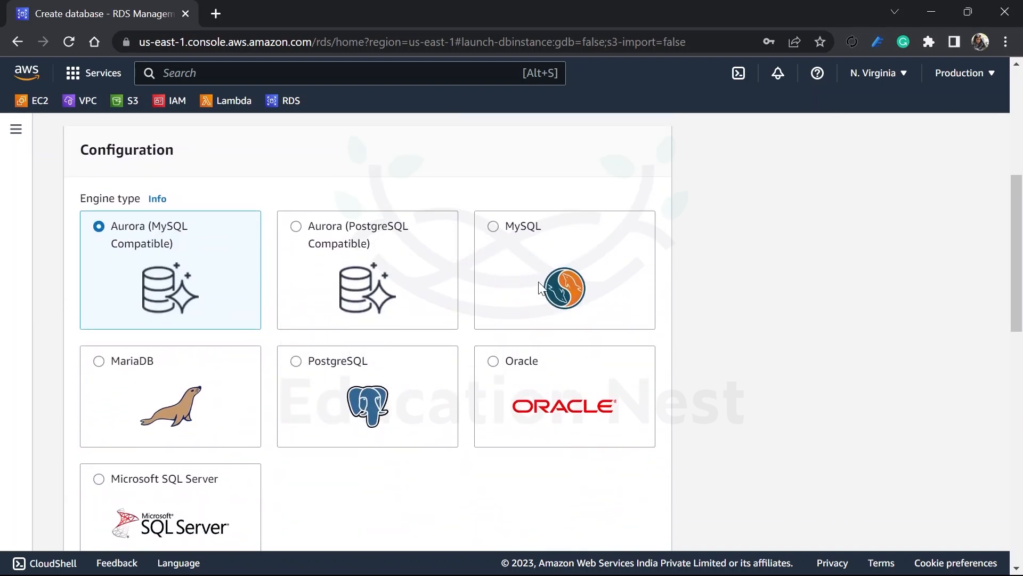
# Step: Choose the MySQL engine and the Free tier DB instance size for the new database
pyautogui.click(494, 229)
pyautogui.scroll(-5, 376, 362)
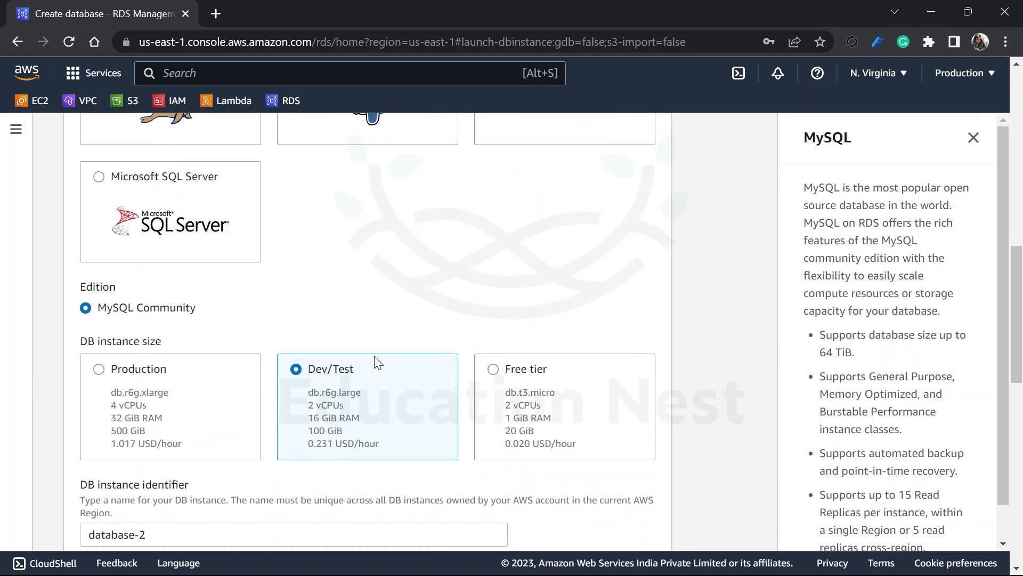
pyautogui.scroll(-3, 376, 360)
pyautogui.click(545, 250)
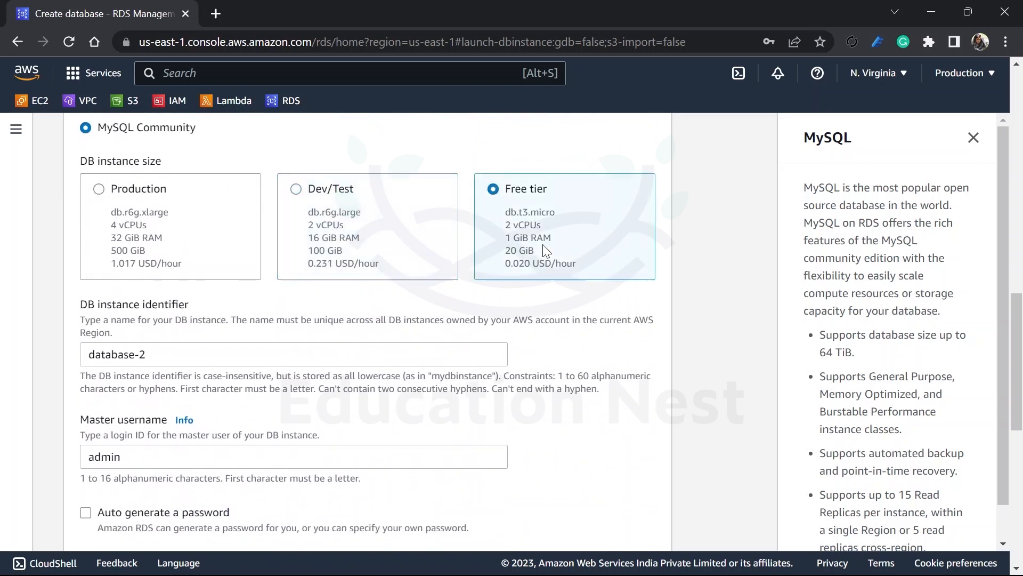
pyautogui.scroll(-1, 153, 385)
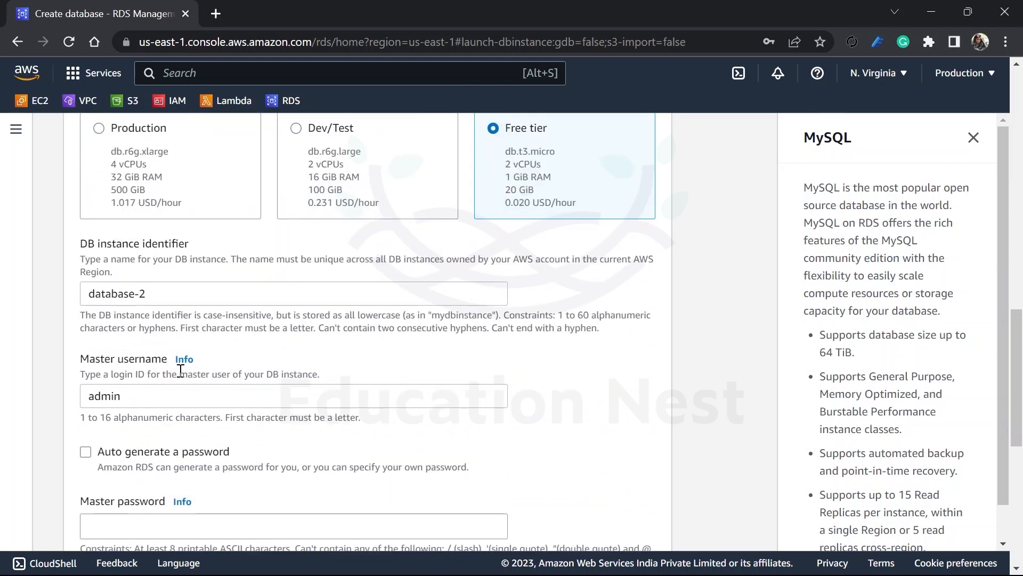
pyautogui.scroll(-2, 180, 371)
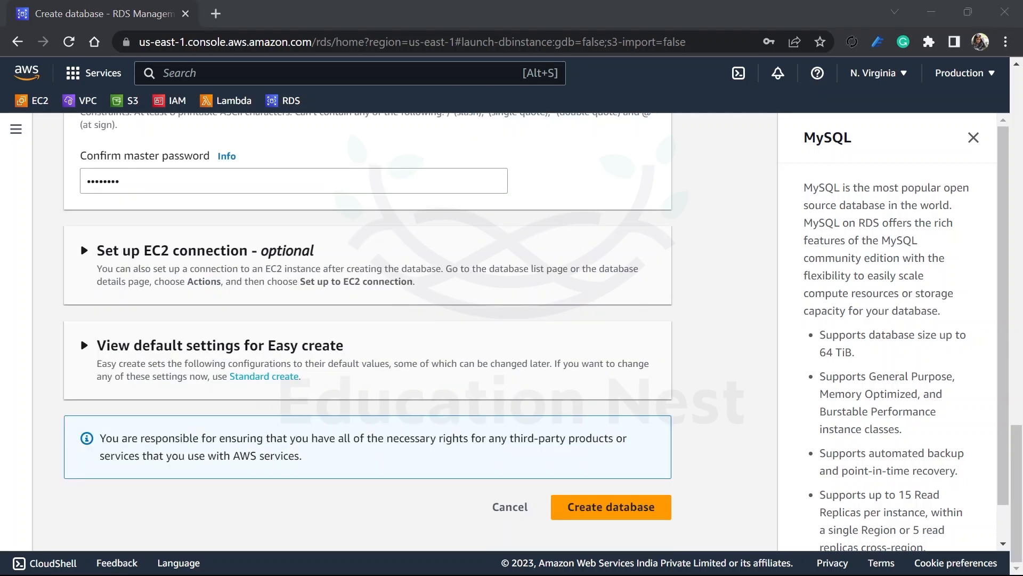
# Step: Review the default settings for Easy create, create the database, and dismiss the notice about deleting database-1
pyautogui.scroll(1, 448, 365)
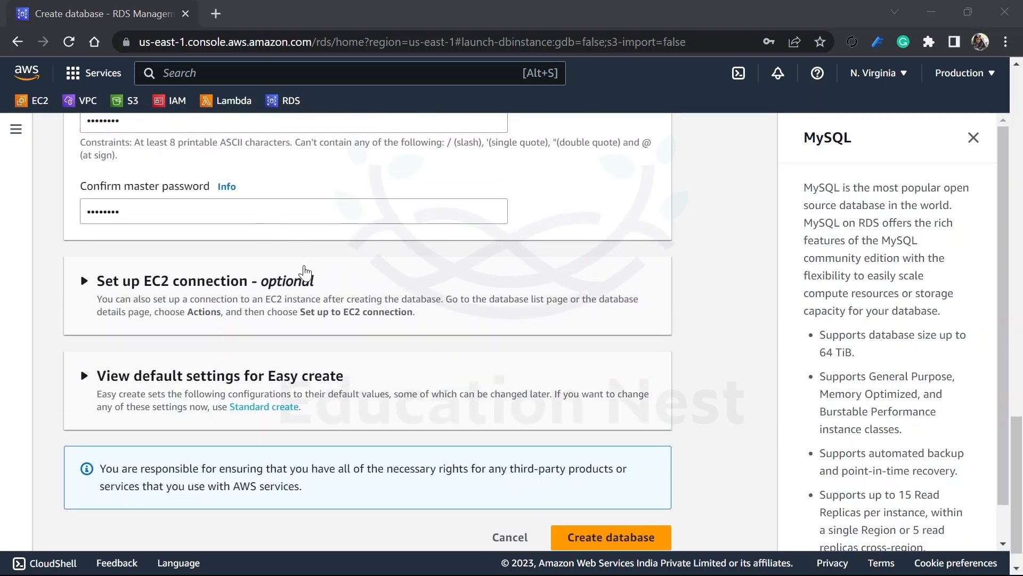
pyautogui.click(165, 380)
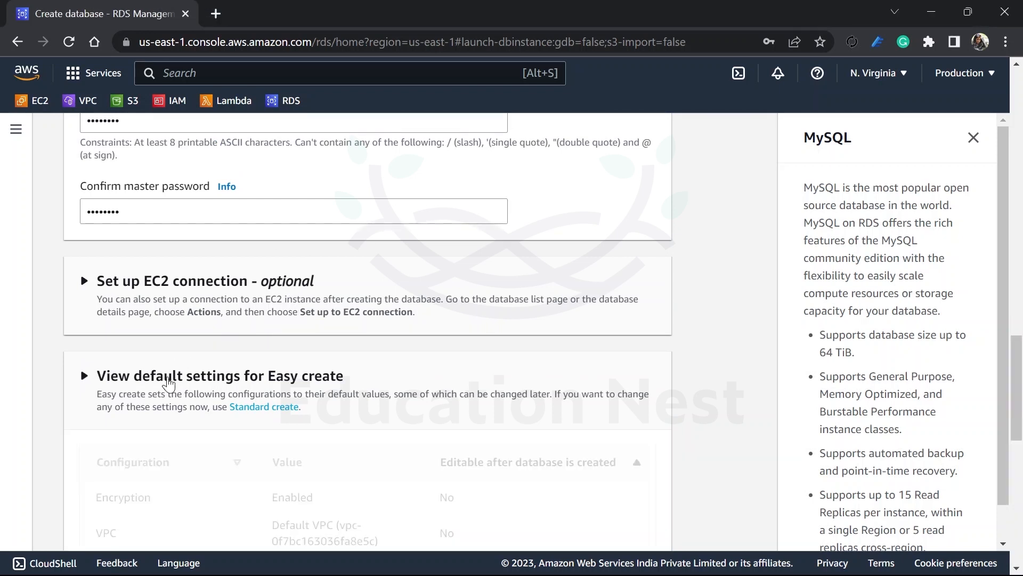
pyautogui.scroll(-4, 362, 372)
pyautogui.scroll(-6, 360, 371)
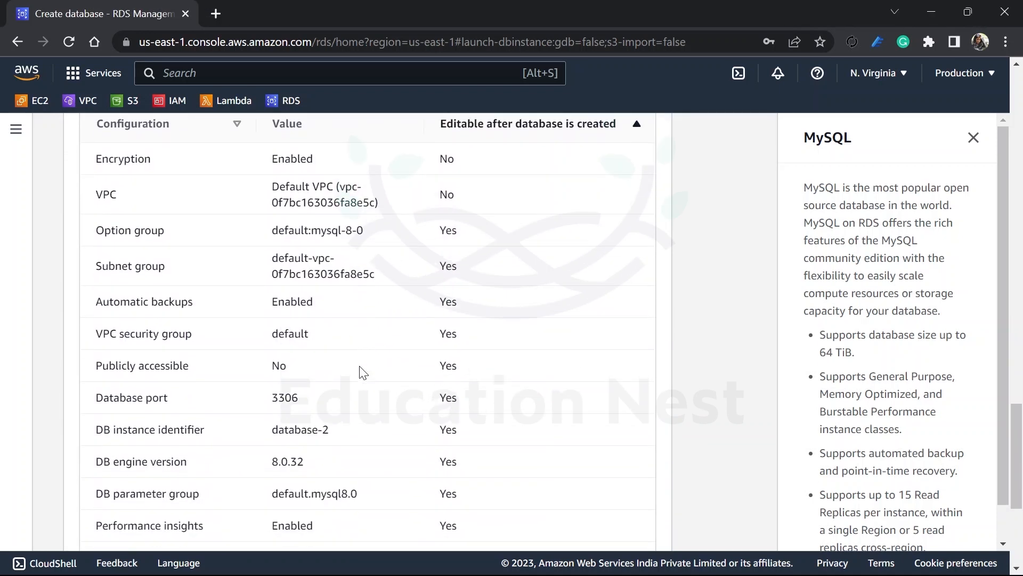
pyautogui.scroll(-2, 362, 371)
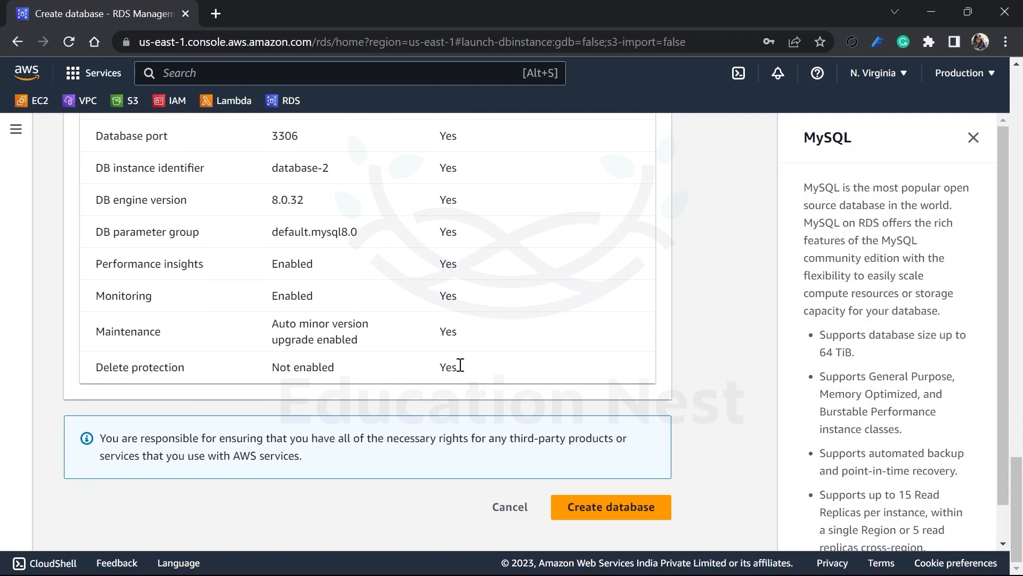
pyautogui.click(620, 507)
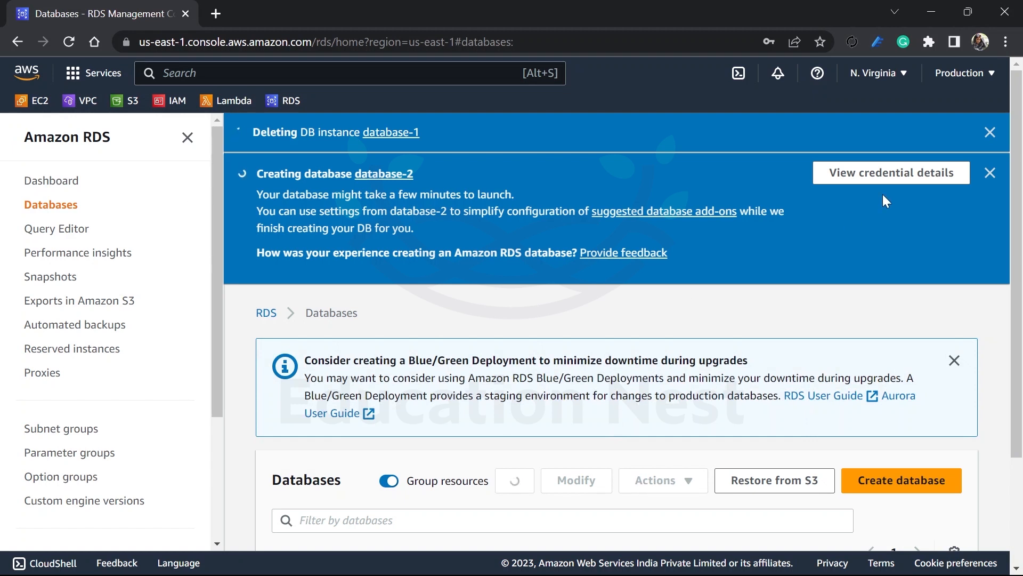
pyautogui.click(990, 131)
# Step: Check database-2's status in the databases list and view its recommended action
pyautogui.scroll(-2, 731, 271)
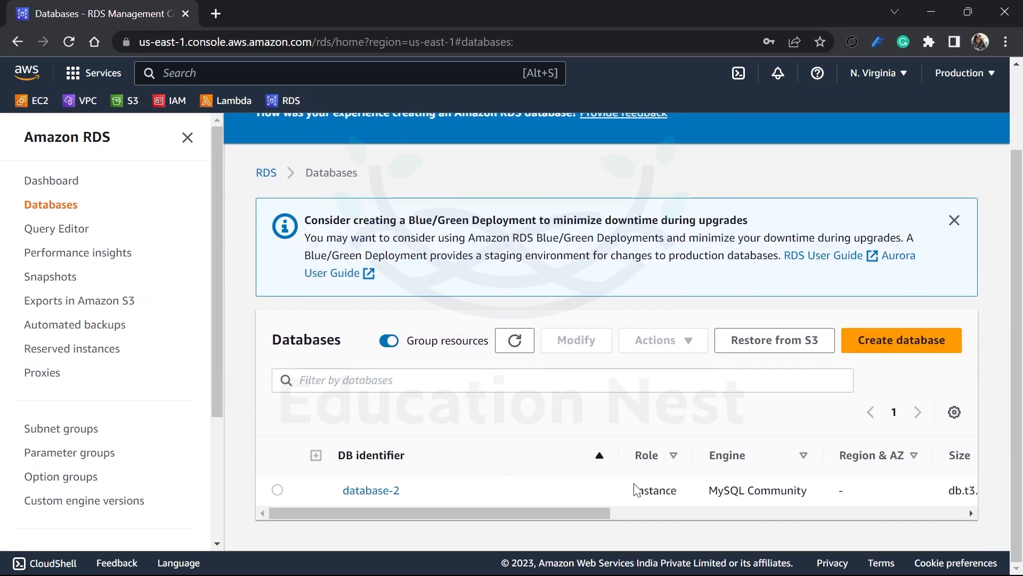
pyautogui.moveTo(598, 514); pyautogui.dragTo(776, 527)
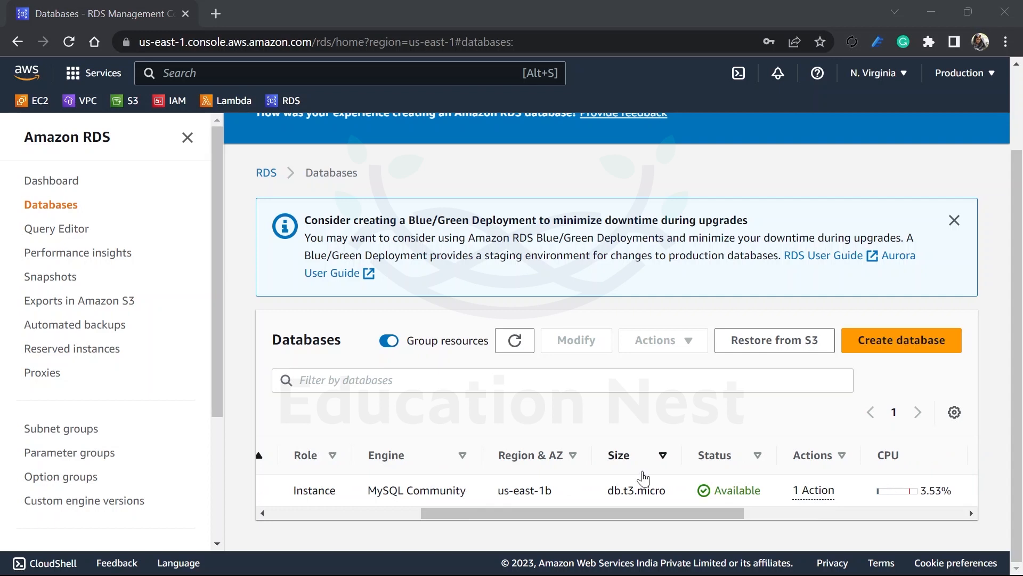
pyautogui.moveTo(715, 487); pyautogui.dragTo(754, 490)
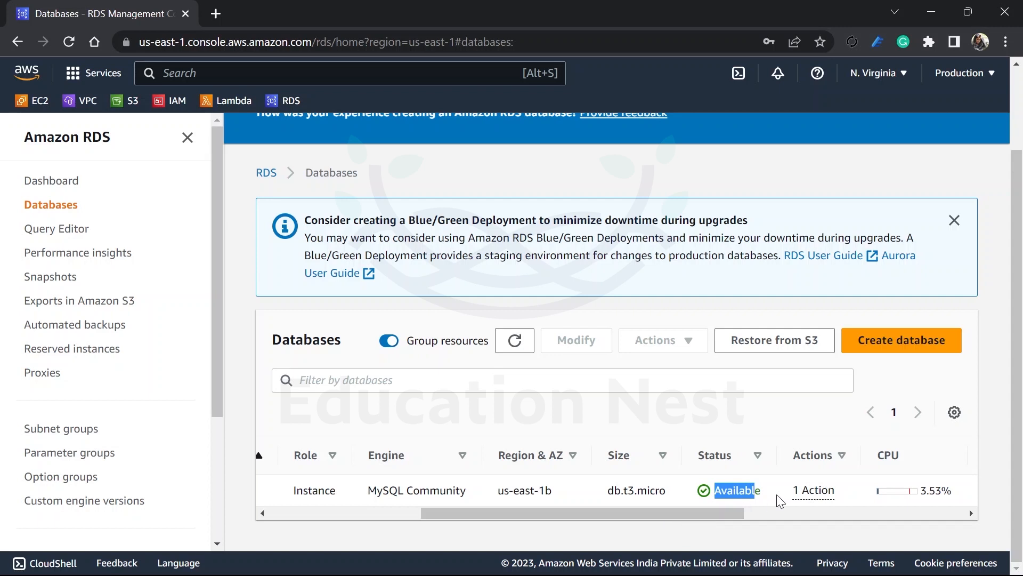
pyautogui.click(811, 491)
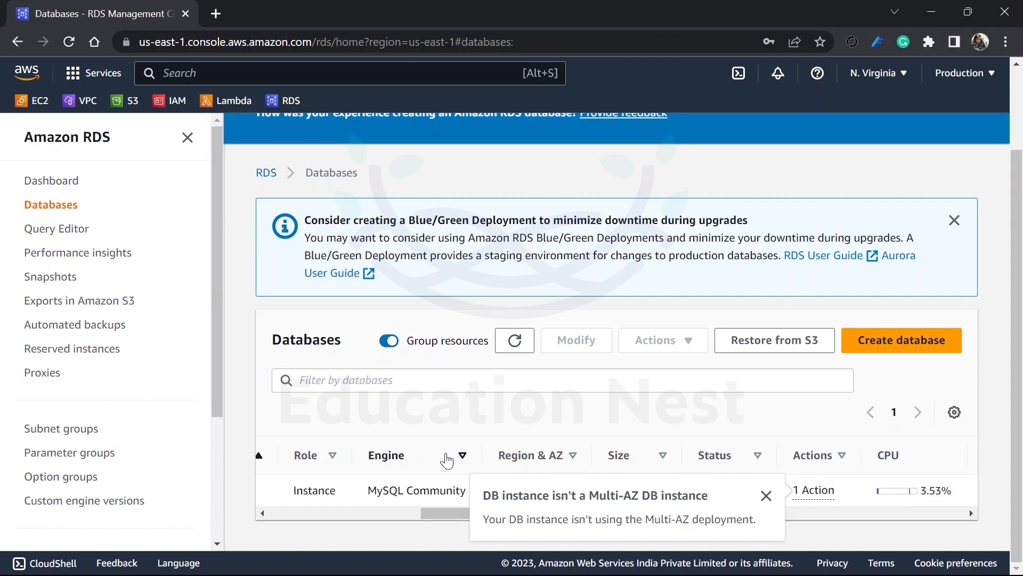
pyautogui.moveTo(440, 511); pyautogui.dragTo(264, 519)
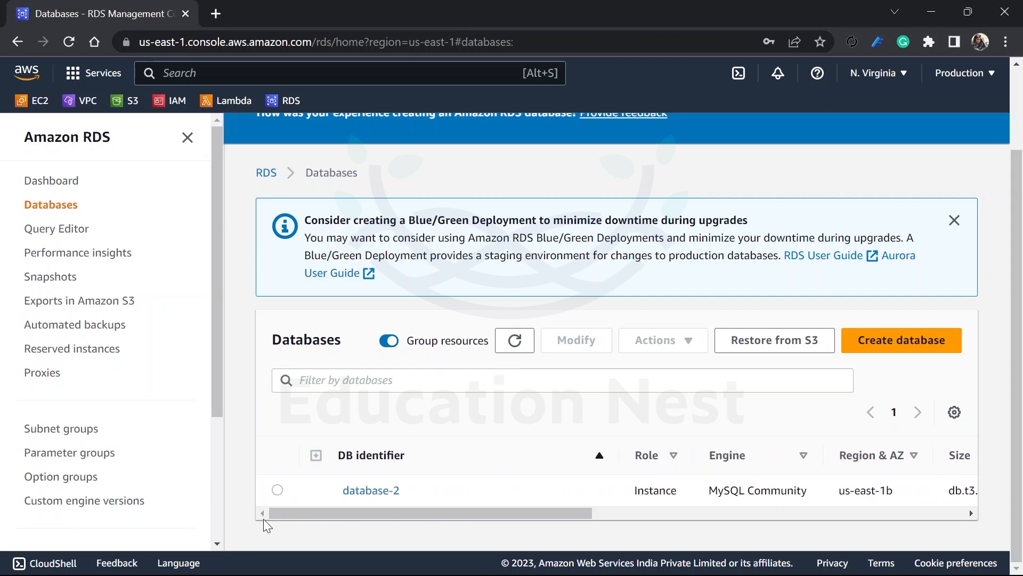
# Step: Open database-2's details, dismiss the creation notice, and examine its engine, endpoint, port, networking and security information
pyautogui.click(358, 488)
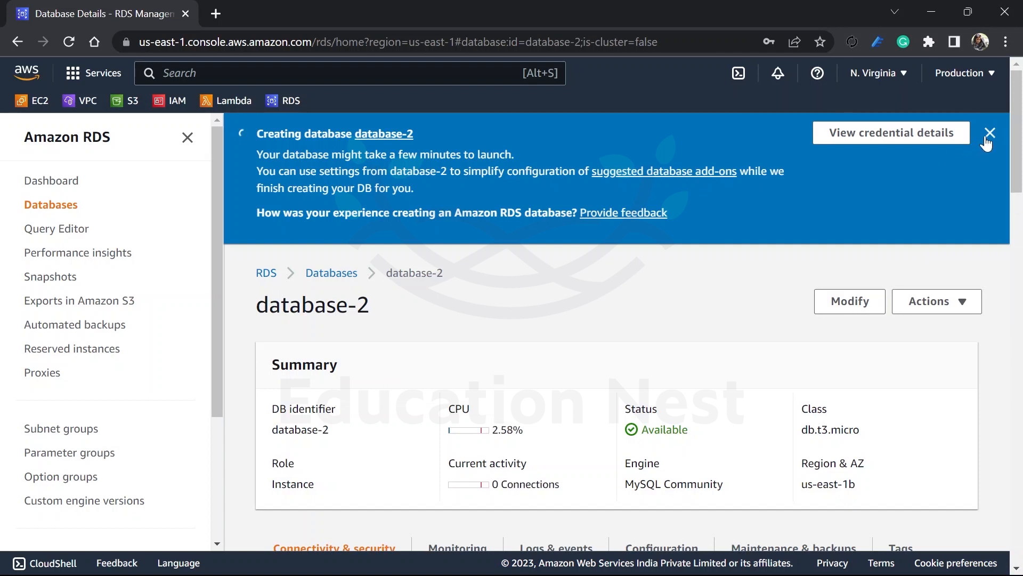
pyautogui.click(989, 134)
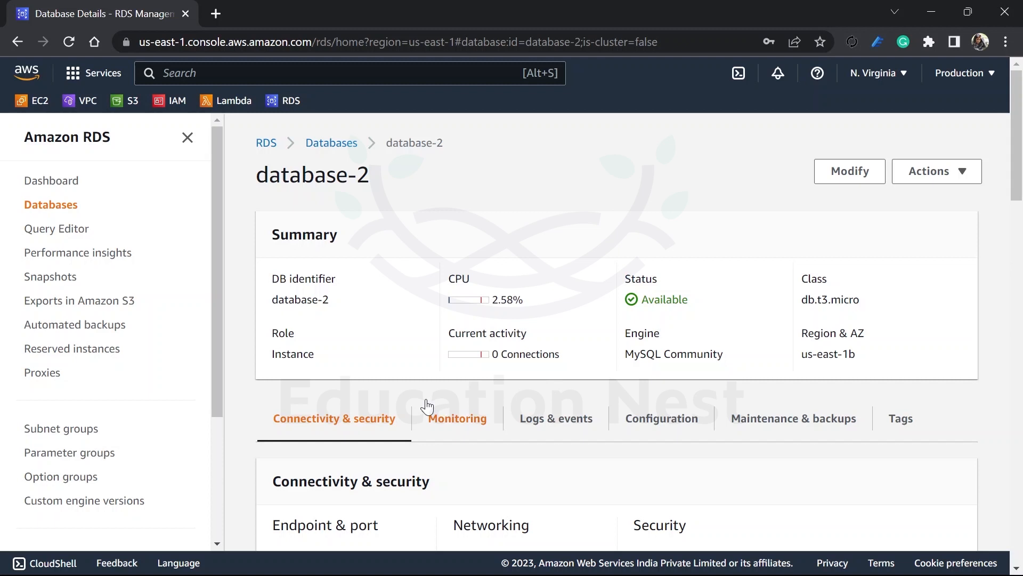
pyautogui.scroll(-1, 426, 401)
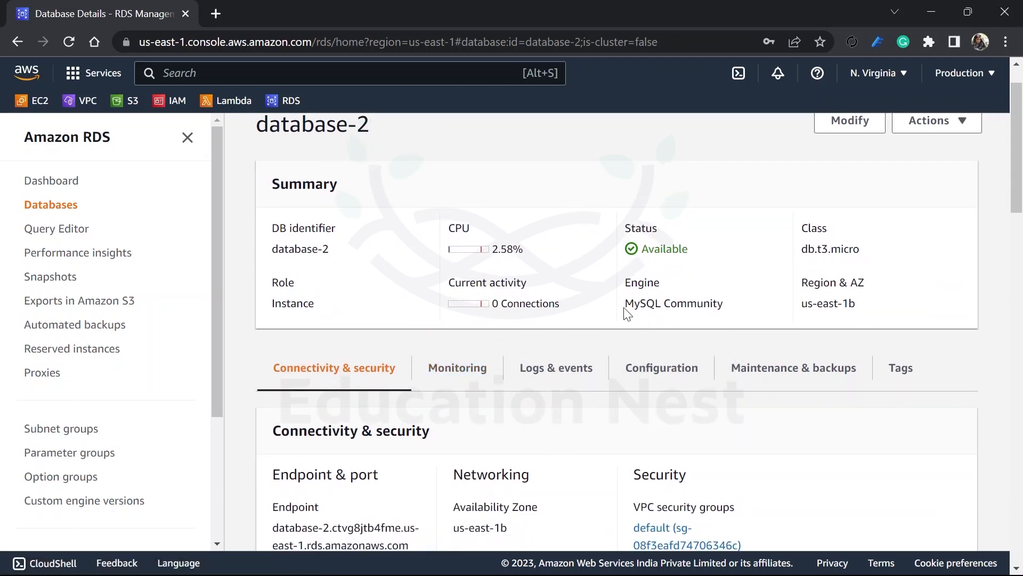
pyautogui.moveTo(624, 304); pyautogui.dragTo(732, 313)
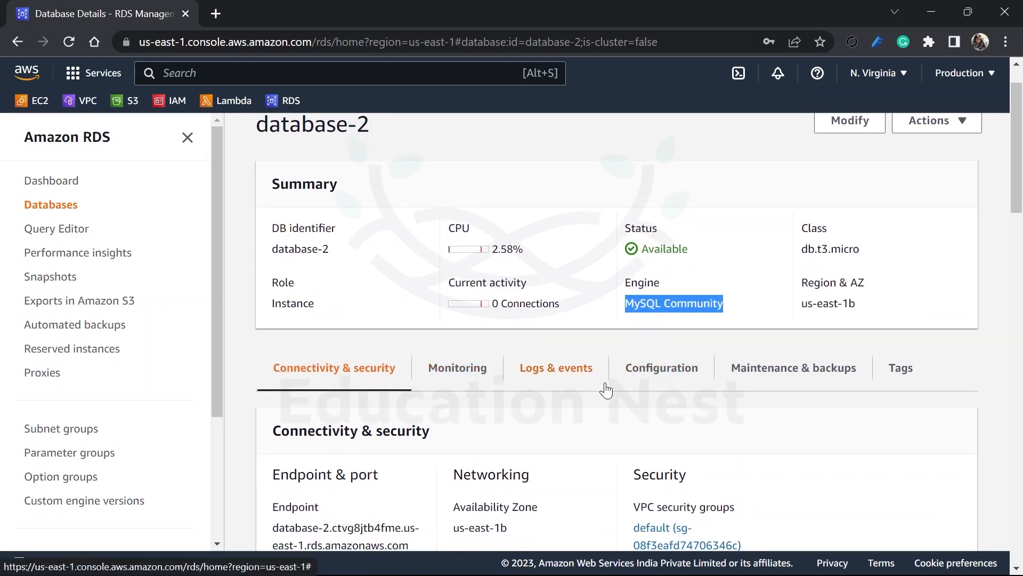
pyautogui.scroll(-4, 606, 389)
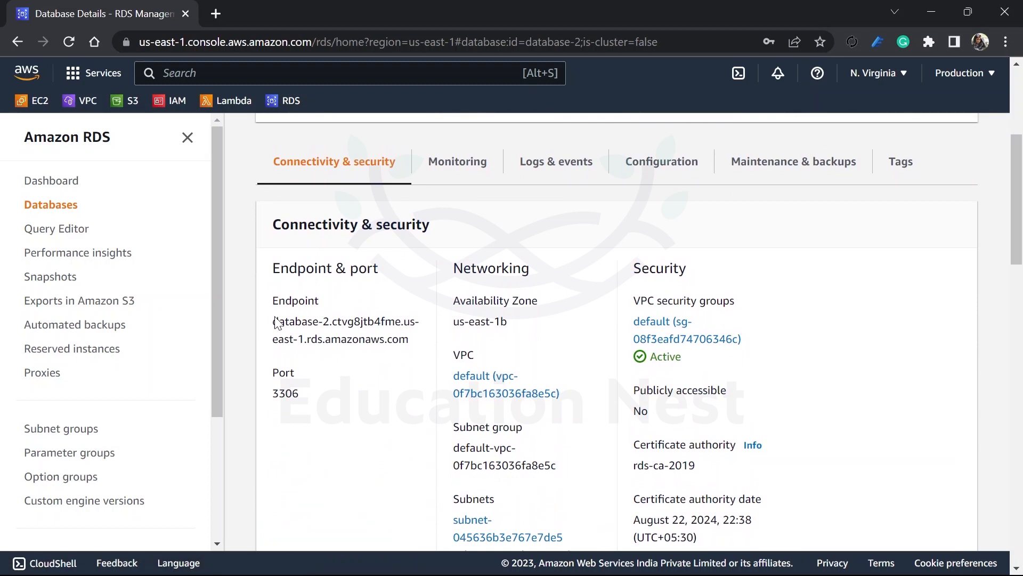
pyautogui.moveTo(273, 322); pyautogui.dragTo(432, 351)
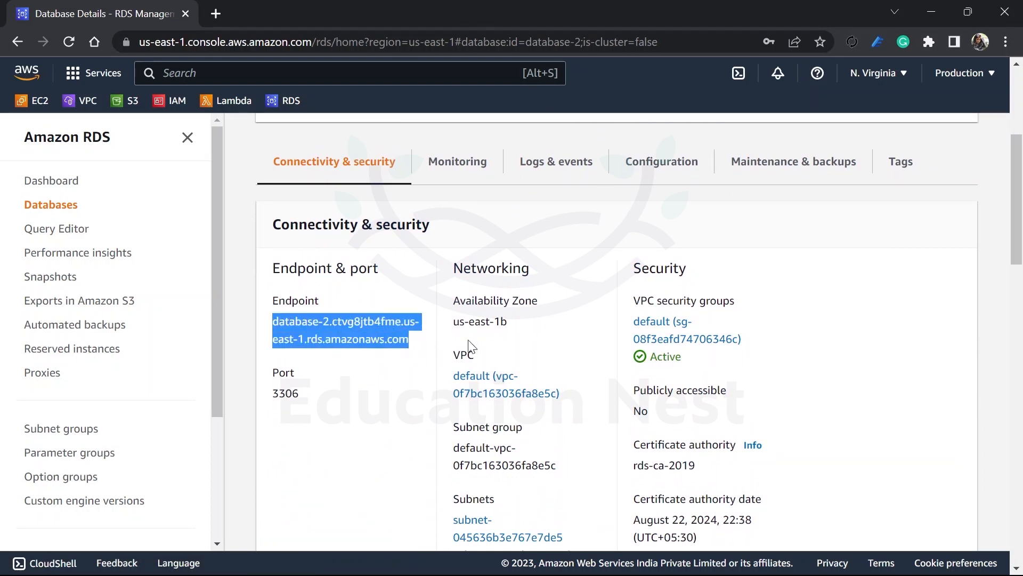
pyautogui.scroll(-3, 580, 353)
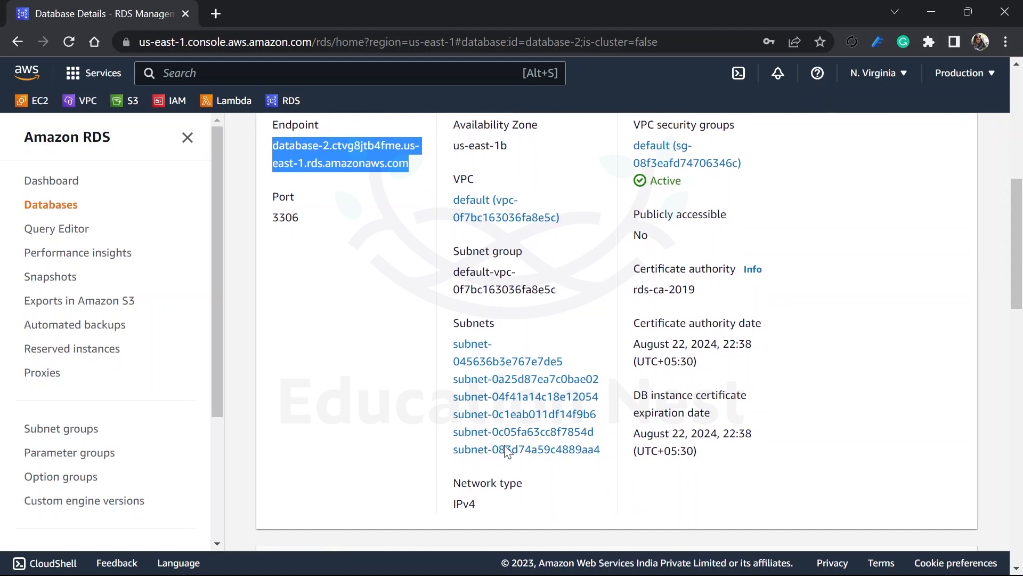
pyautogui.scroll(1, 509, 469)
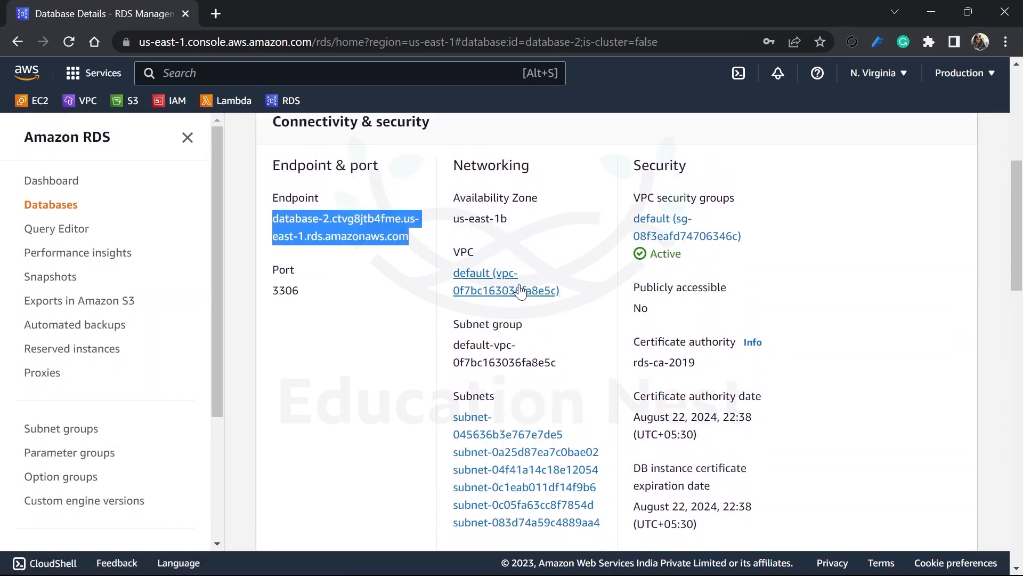
pyautogui.scroll(3, 685, 230)
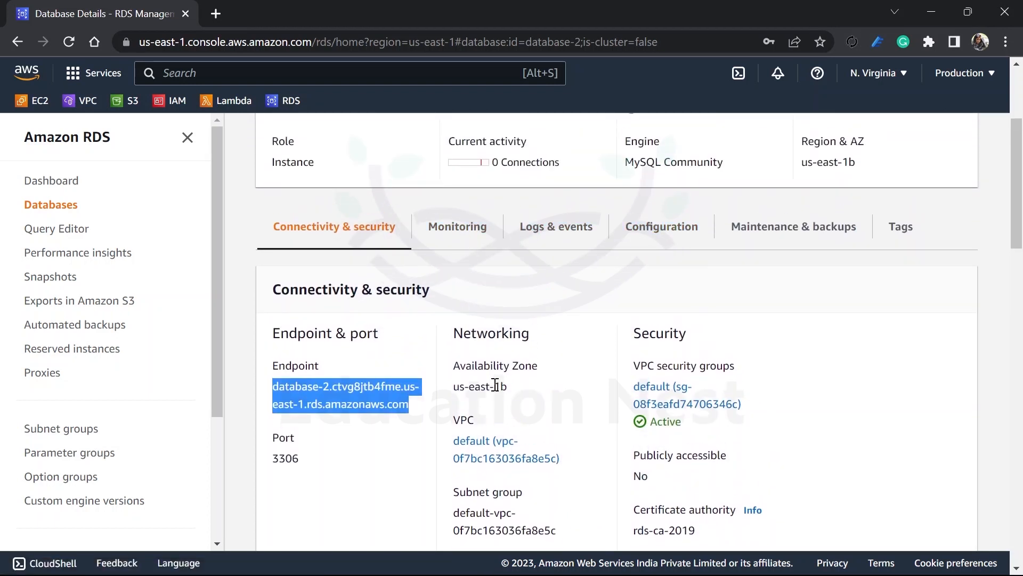
# Step: View the CloudWatch monitoring metrics of database-2
pyautogui.click(469, 243)
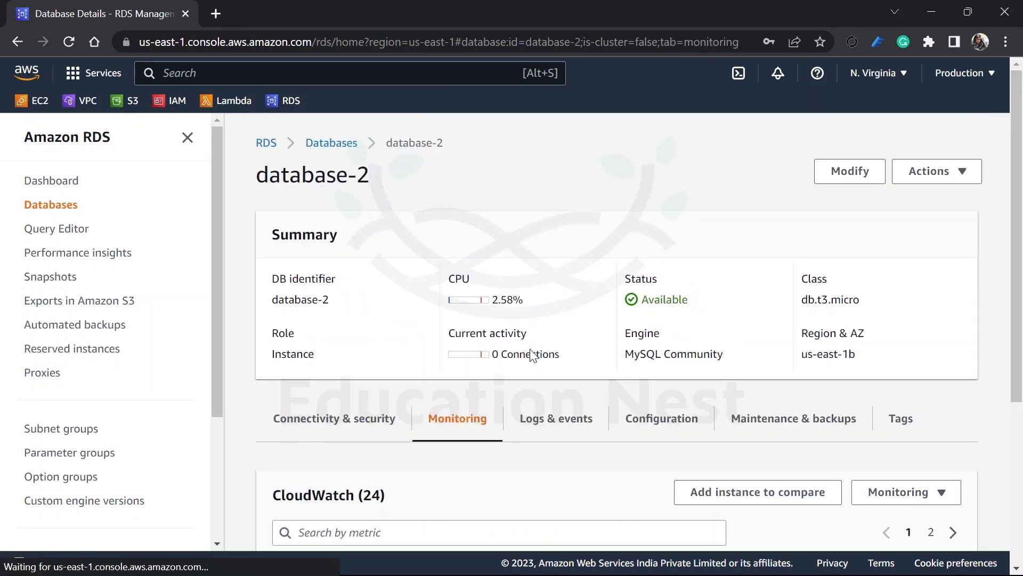
pyautogui.scroll(-3, 529, 349)
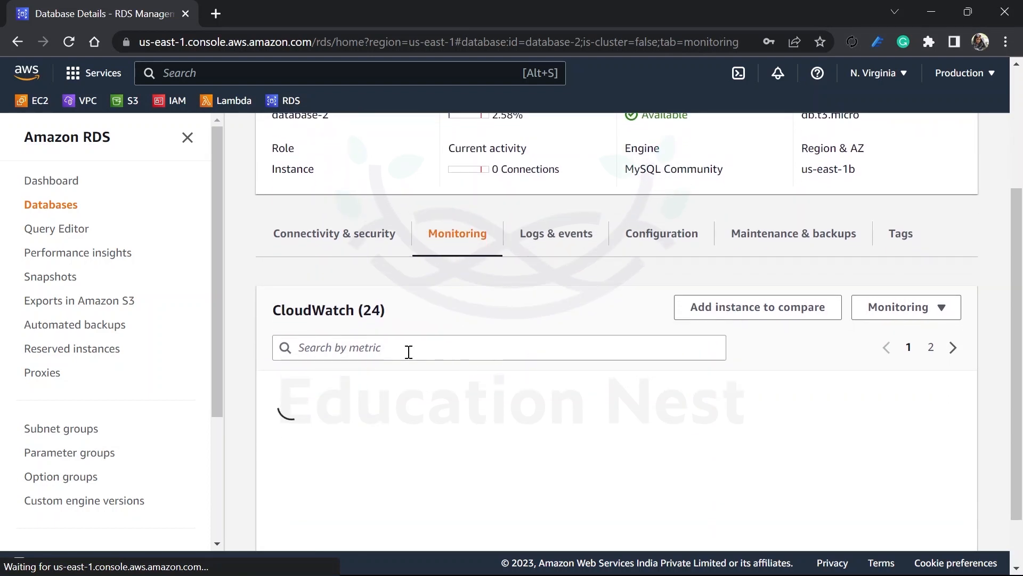
pyautogui.scroll(-1, 409, 352)
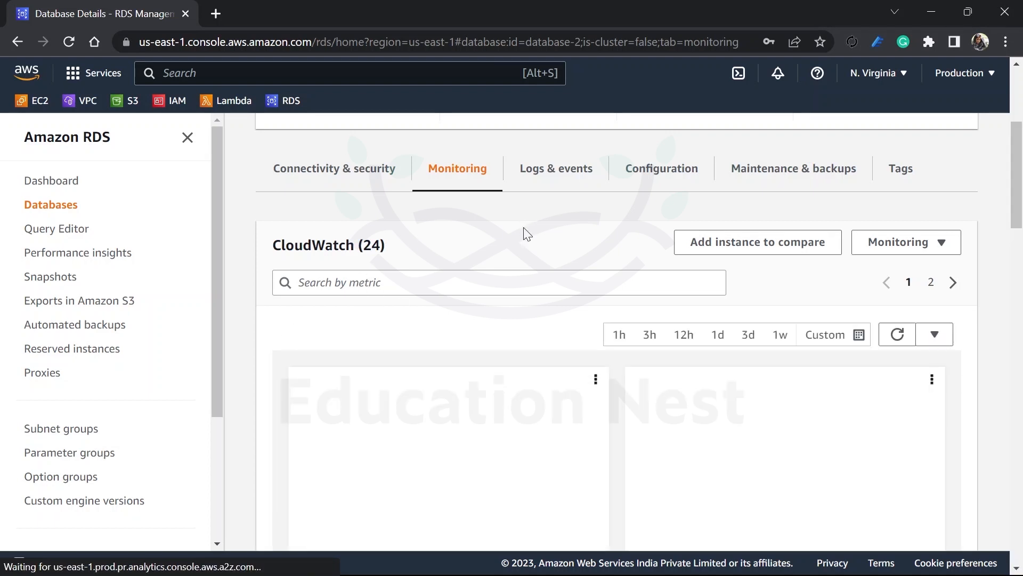
# Step: Open the Query Editor, read which database types it supports, and cancel out of the notice
pyautogui.click(55, 235)
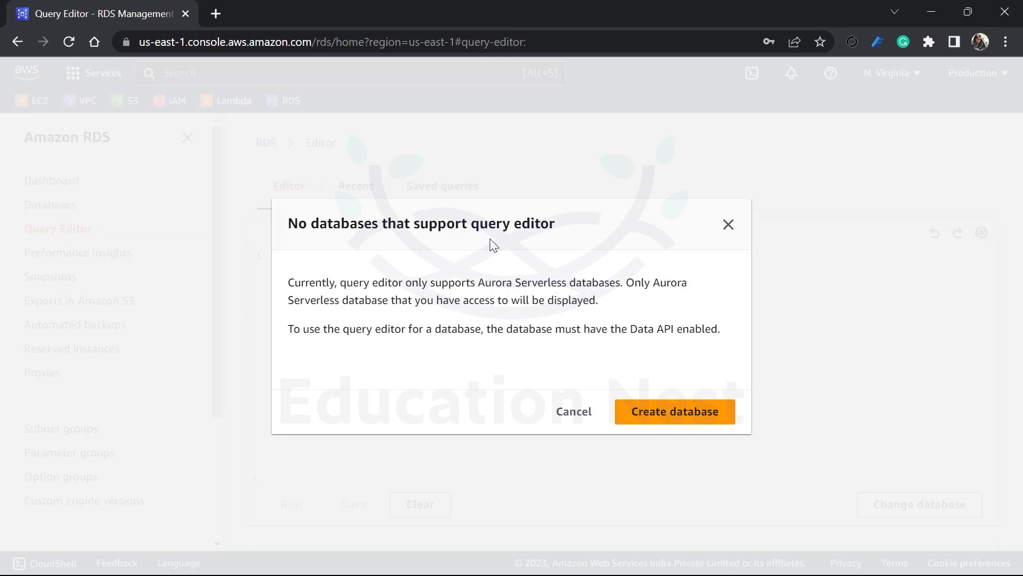
pyautogui.moveTo(475, 286); pyautogui.dragTo(610, 282)
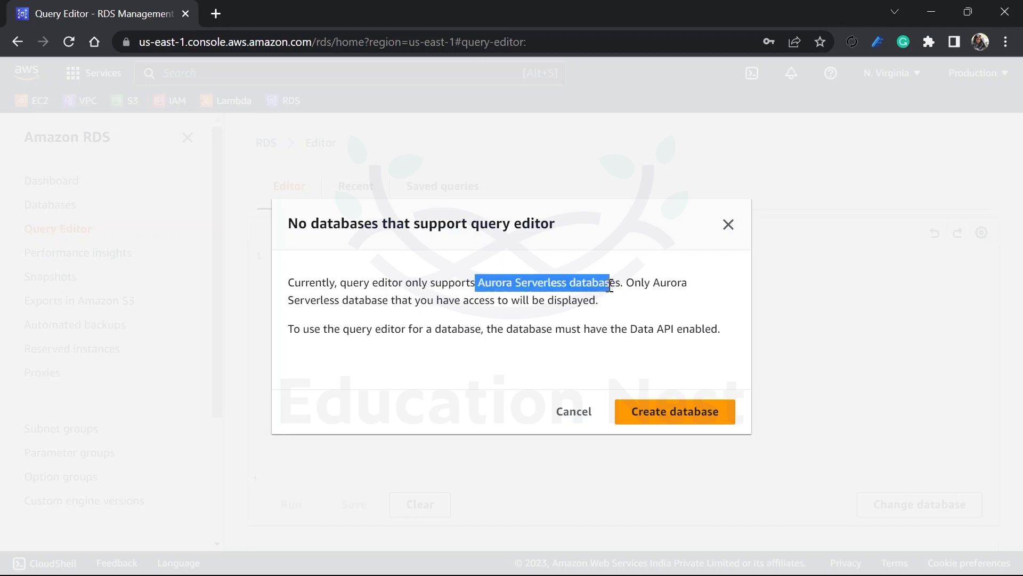
pyautogui.click(586, 411)
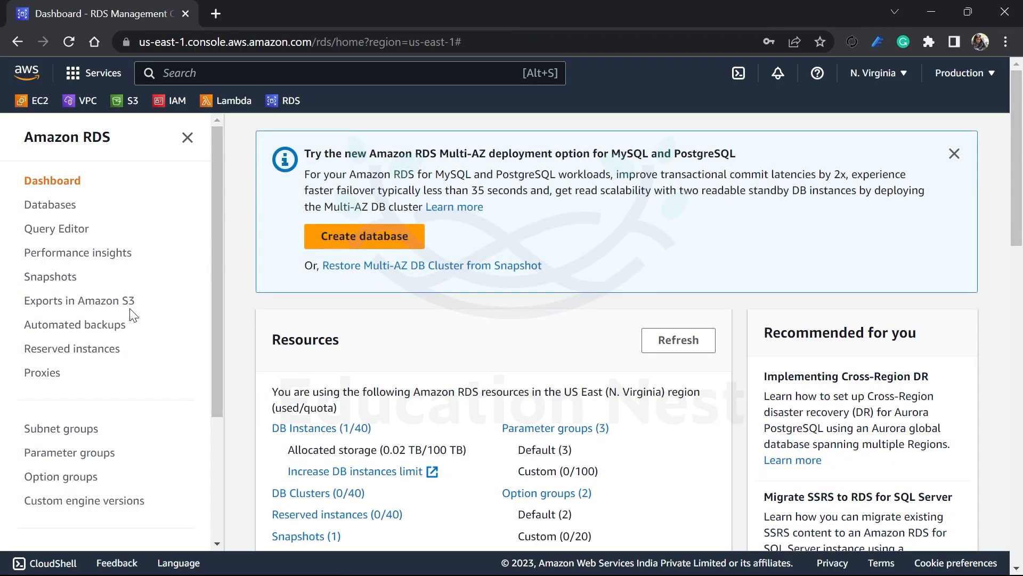
# Step: Return to database-2's details from the databases list and review the actions available for it without choosing one
pyautogui.click(35, 211)
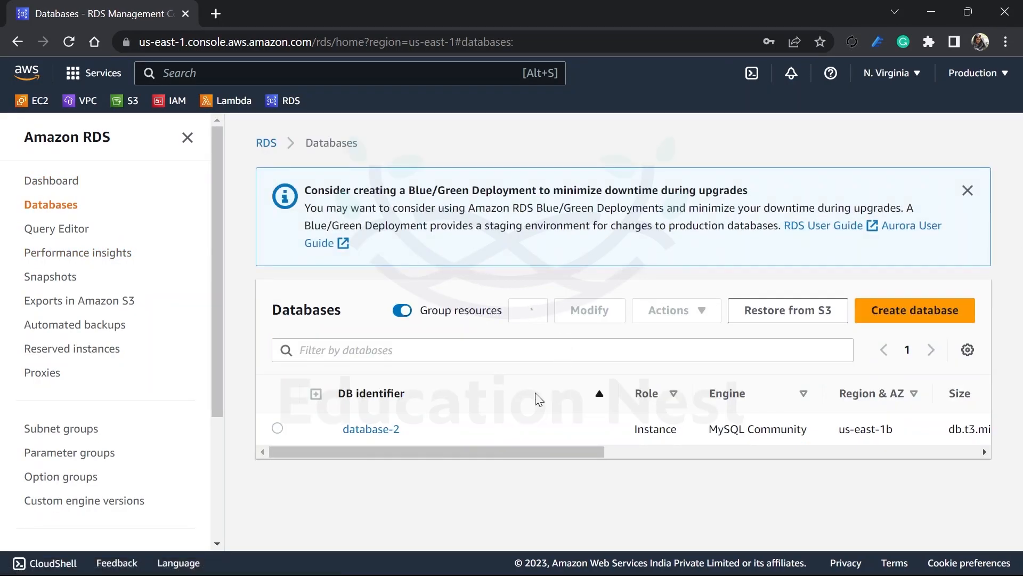
pyautogui.click(373, 432)
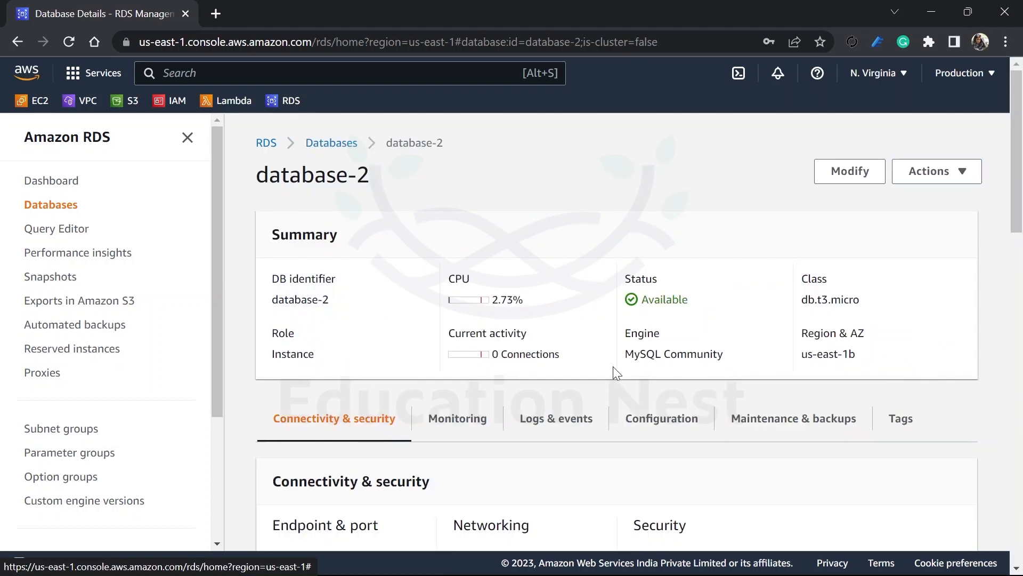
pyautogui.scroll(-5, 613, 366)
pyautogui.scroll(3, 613, 368)
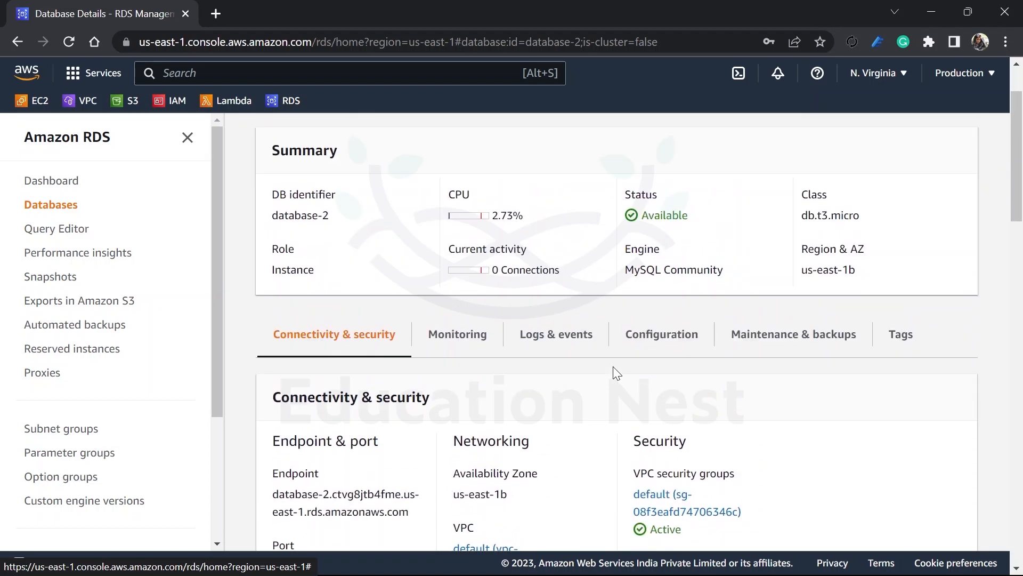
pyautogui.scroll(2, 613, 367)
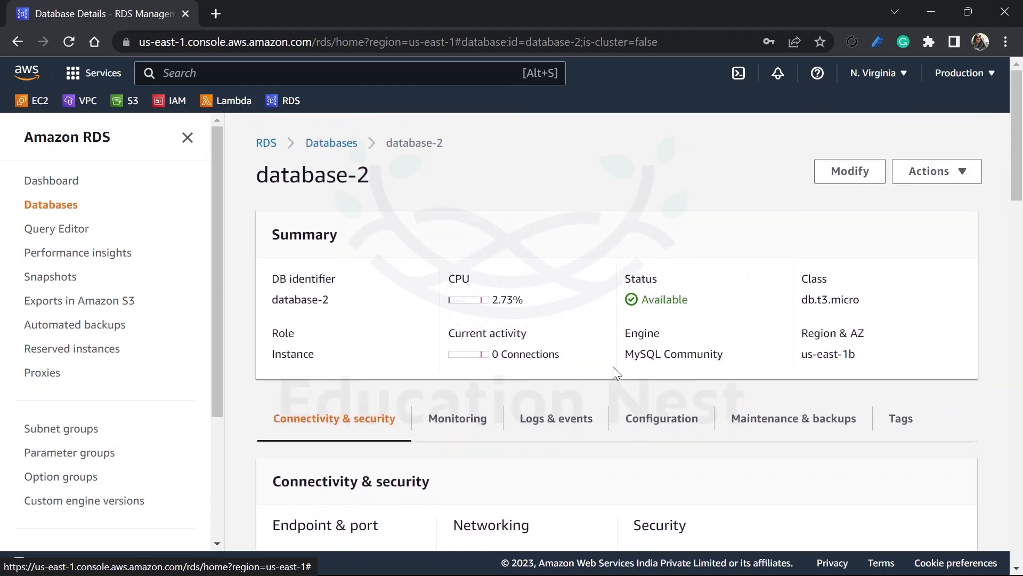
pyautogui.click(933, 173)
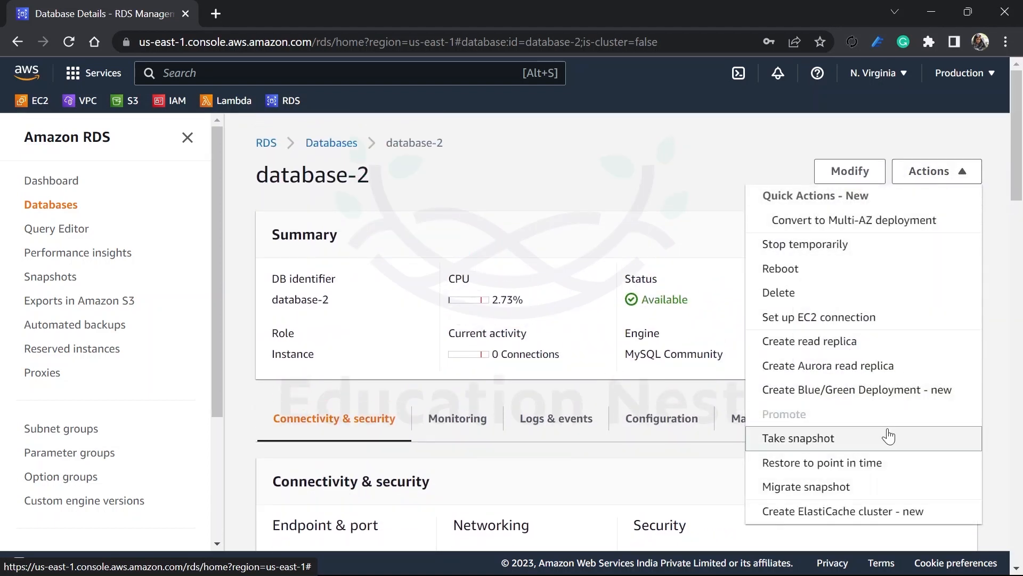
pyautogui.scroll(-1, 853, 427)
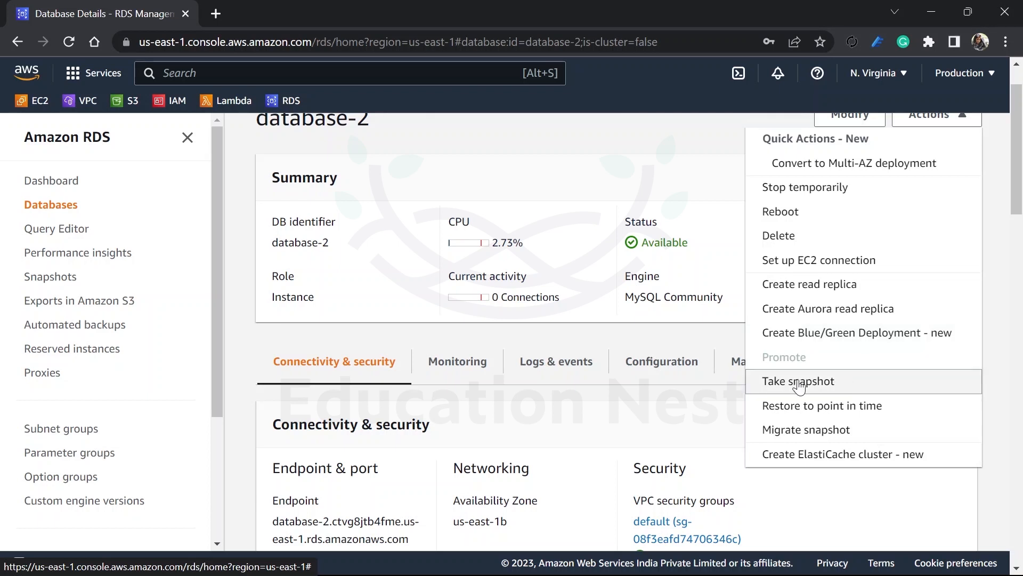
pyautogui.click(686, 314)
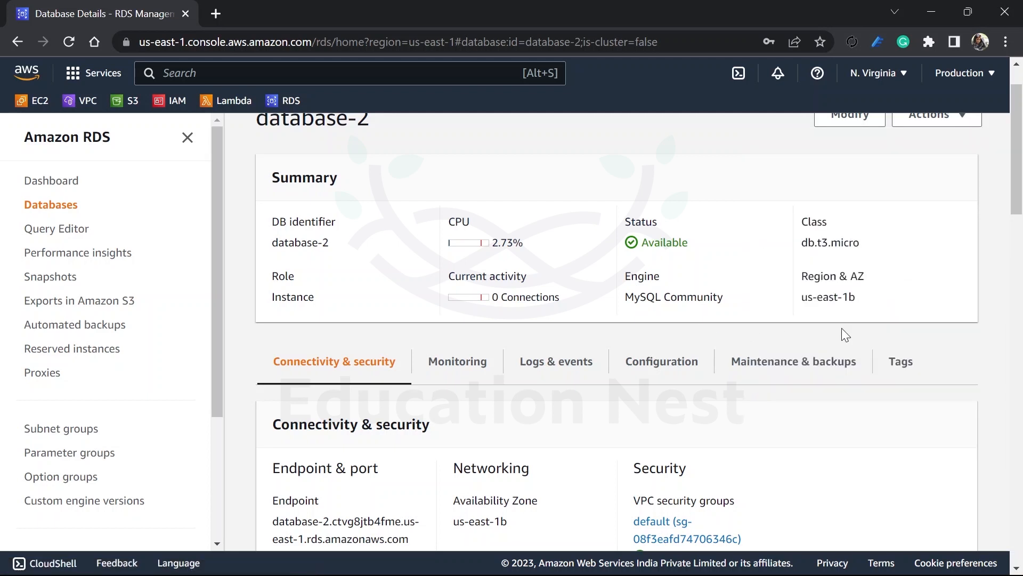
# Step: Highlight database-2's full endpoint address in its connectivity and security details
pyautogui.scroll(1, 843, 329)
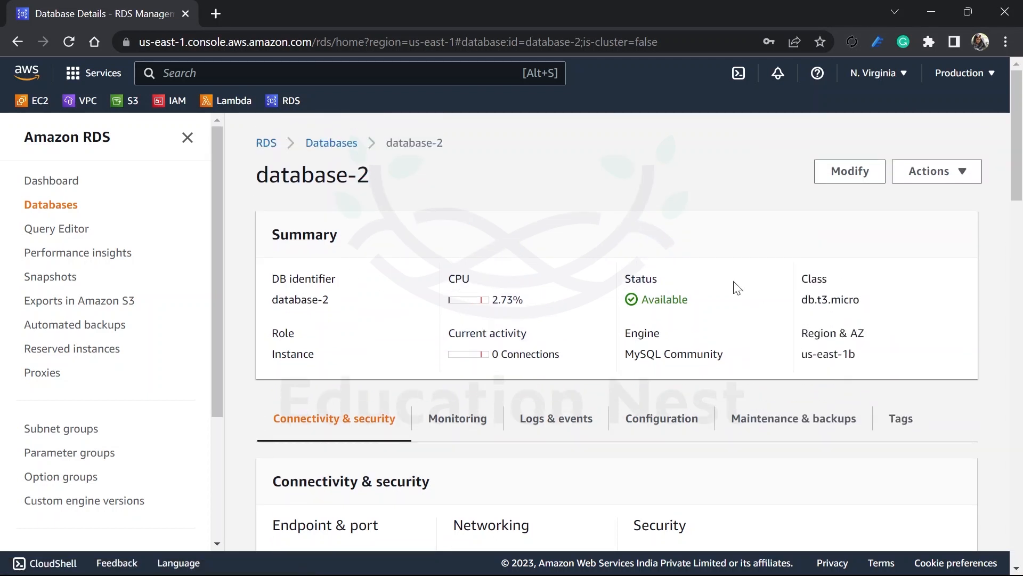
pyautogui.scroll(-3, 448, 356)
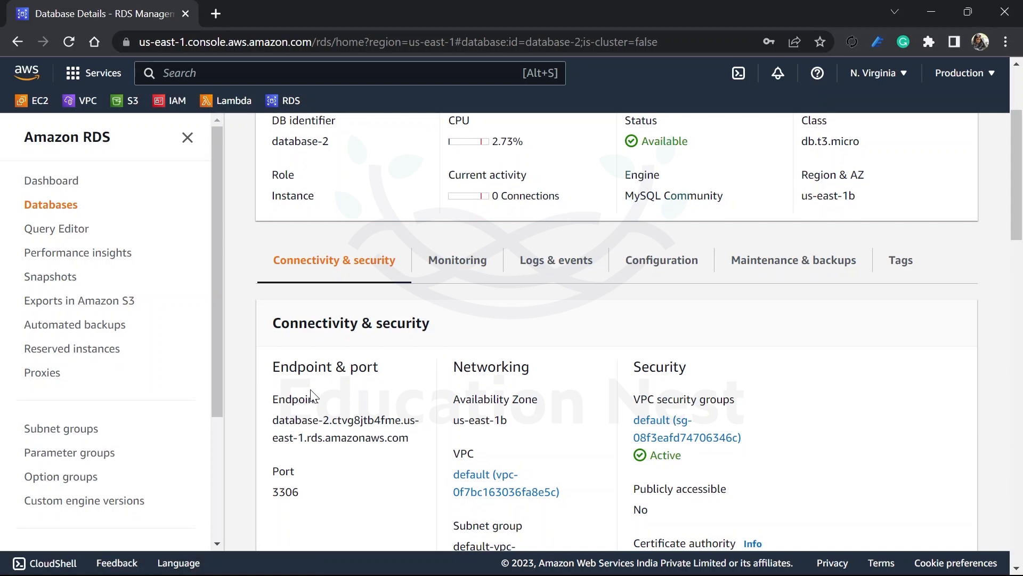
pyautogui.moveTo(274, 421); pyautogui.dragTo(419, 443)
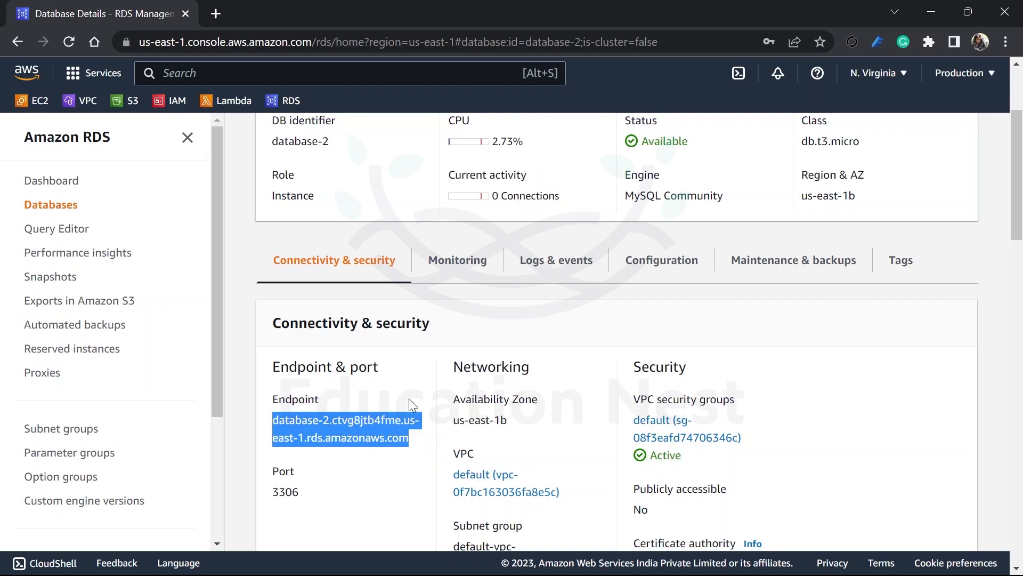
# Step: Review database-2's connectivity details, covering its networking, security, replication and proxies sections, and return to its summary
pyautogui.scroll(-3, 602, 354)
pyautogui.scroll(-12, 602, 354)
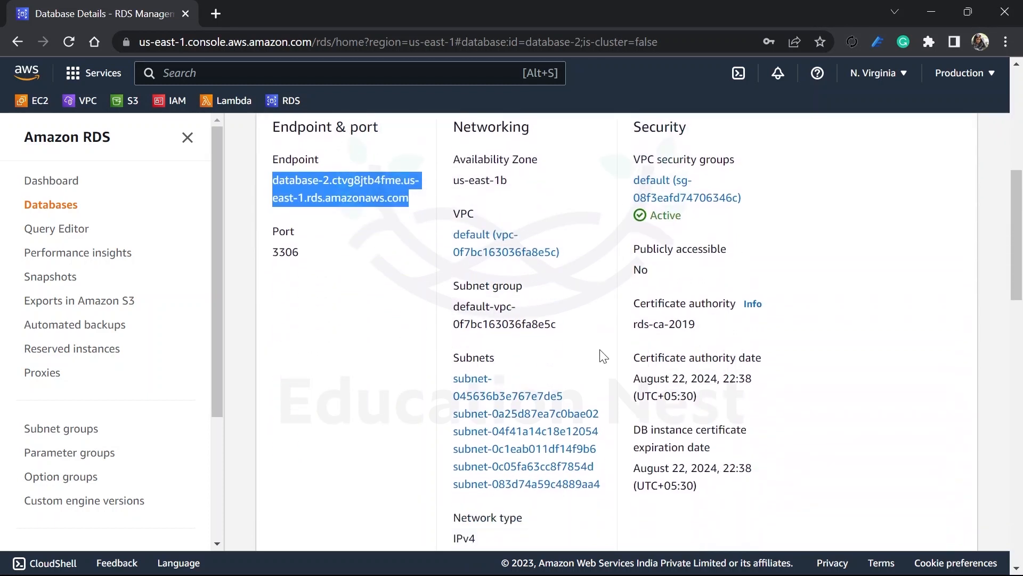
pyautogui.scroll(-8, 602, 355)
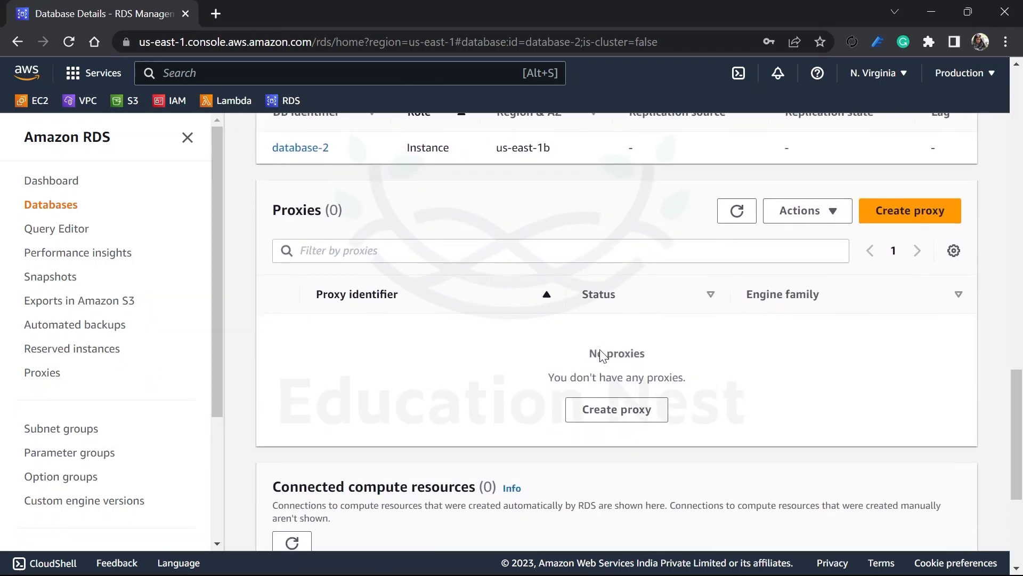
pyautogui.scroll(20, 602, 354)
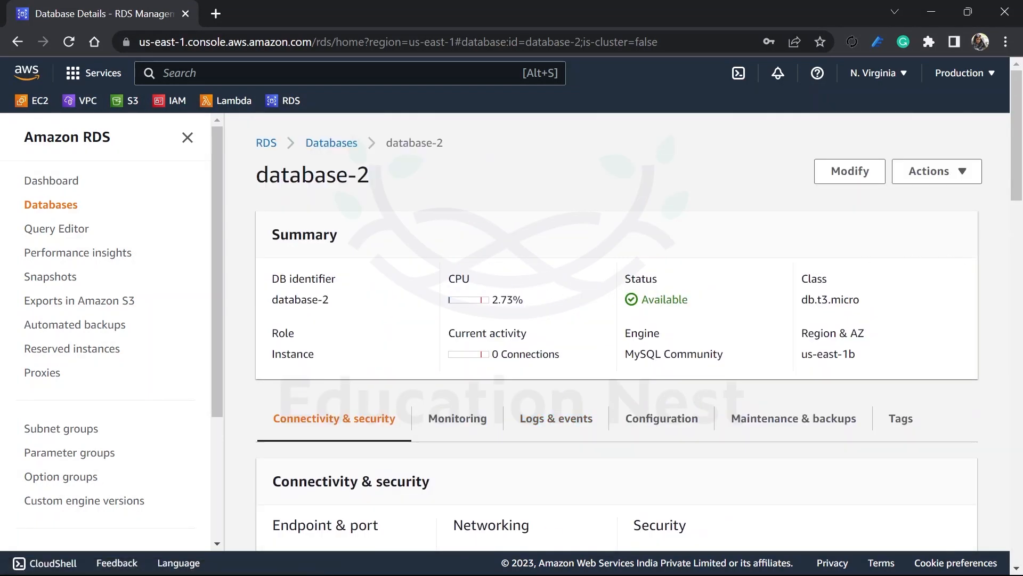
pyautogui.scroll(-4, 617, 330)
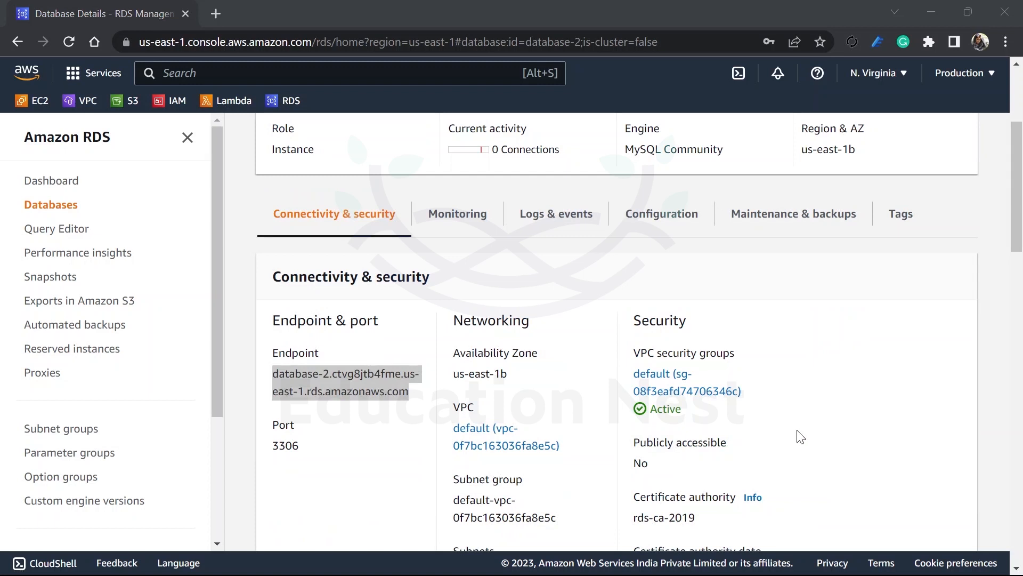
pyautogui.scroll(4, 797, 429)
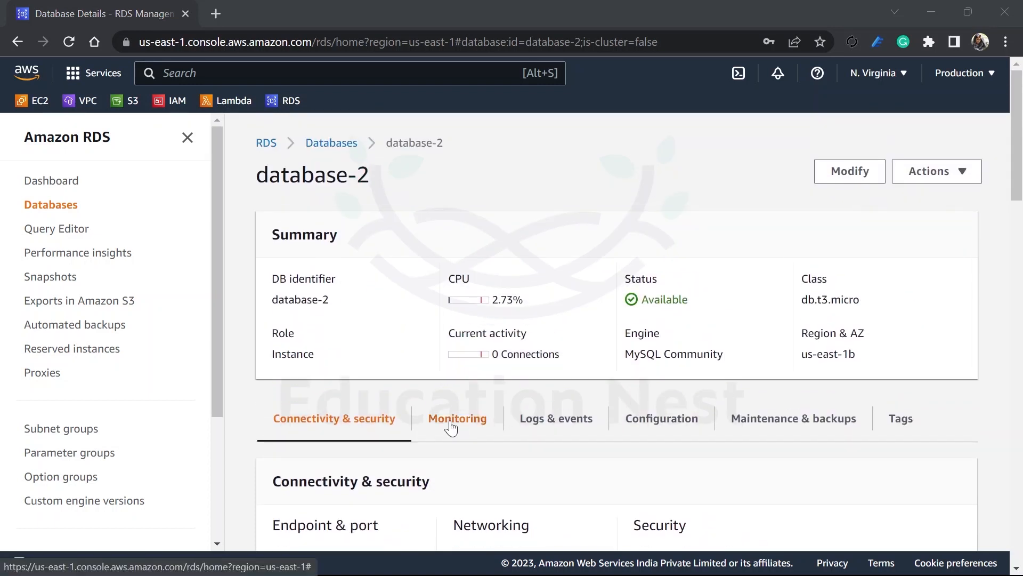
# Step: Highlight the complete endpoint address of database-2 again, and return to the instance summary
pyautogui.scroll(-3, 450, 430)
pyautogui.click(335, 433)
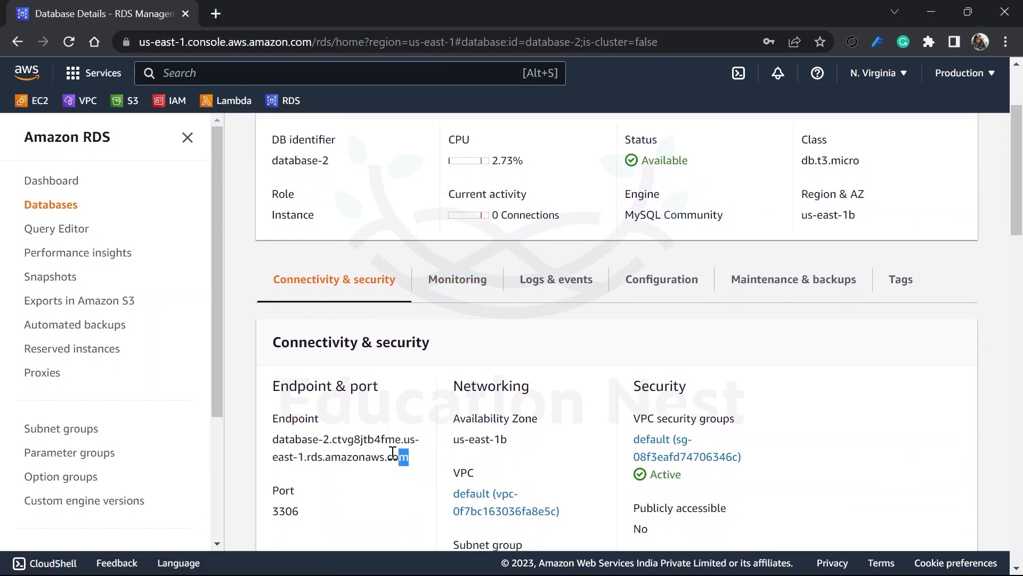
pyautogui.moveTo(409, 458); pyautogui.dragTo(273, 439)
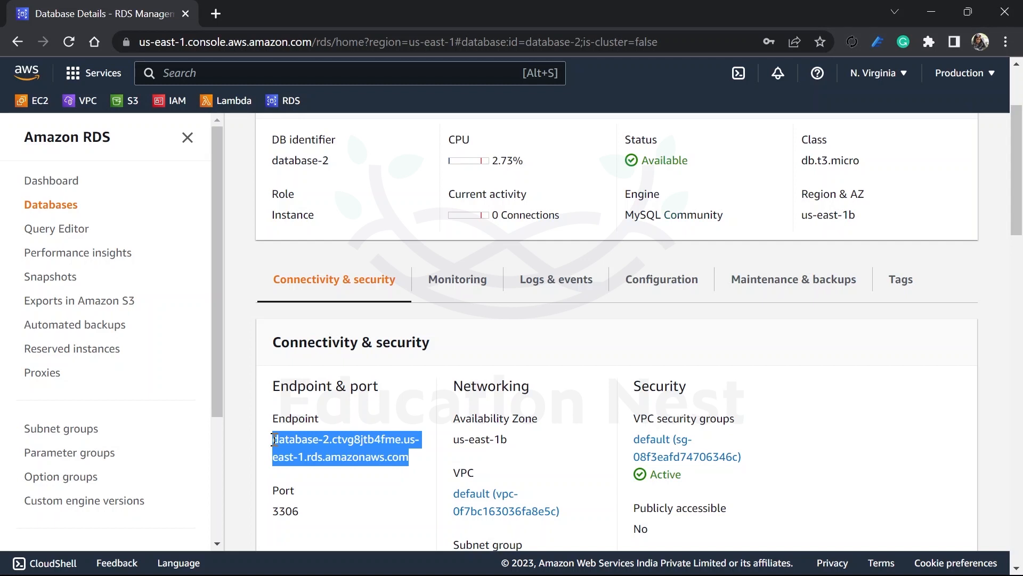
pyautogui.scroll(3, 371, 337)
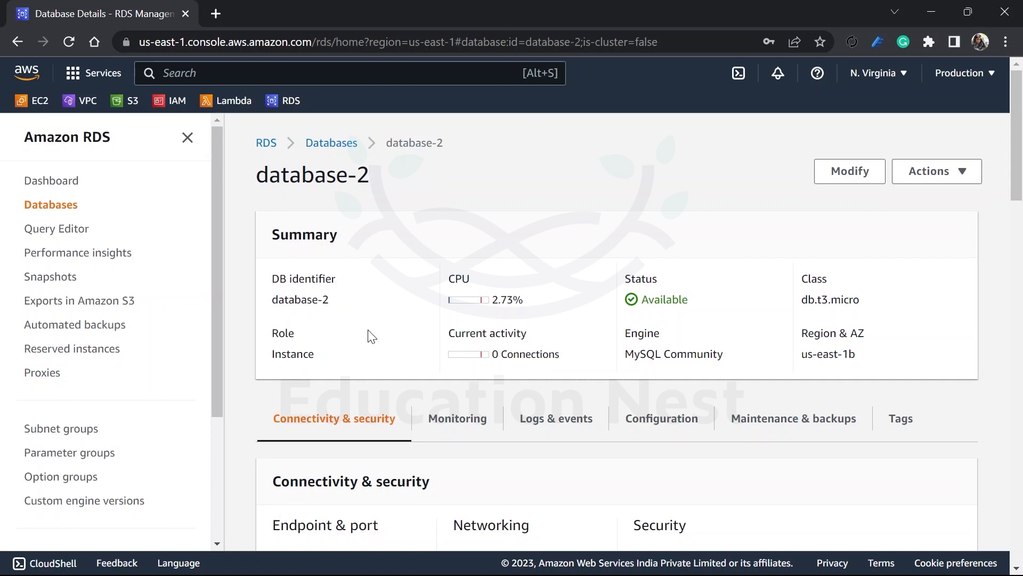